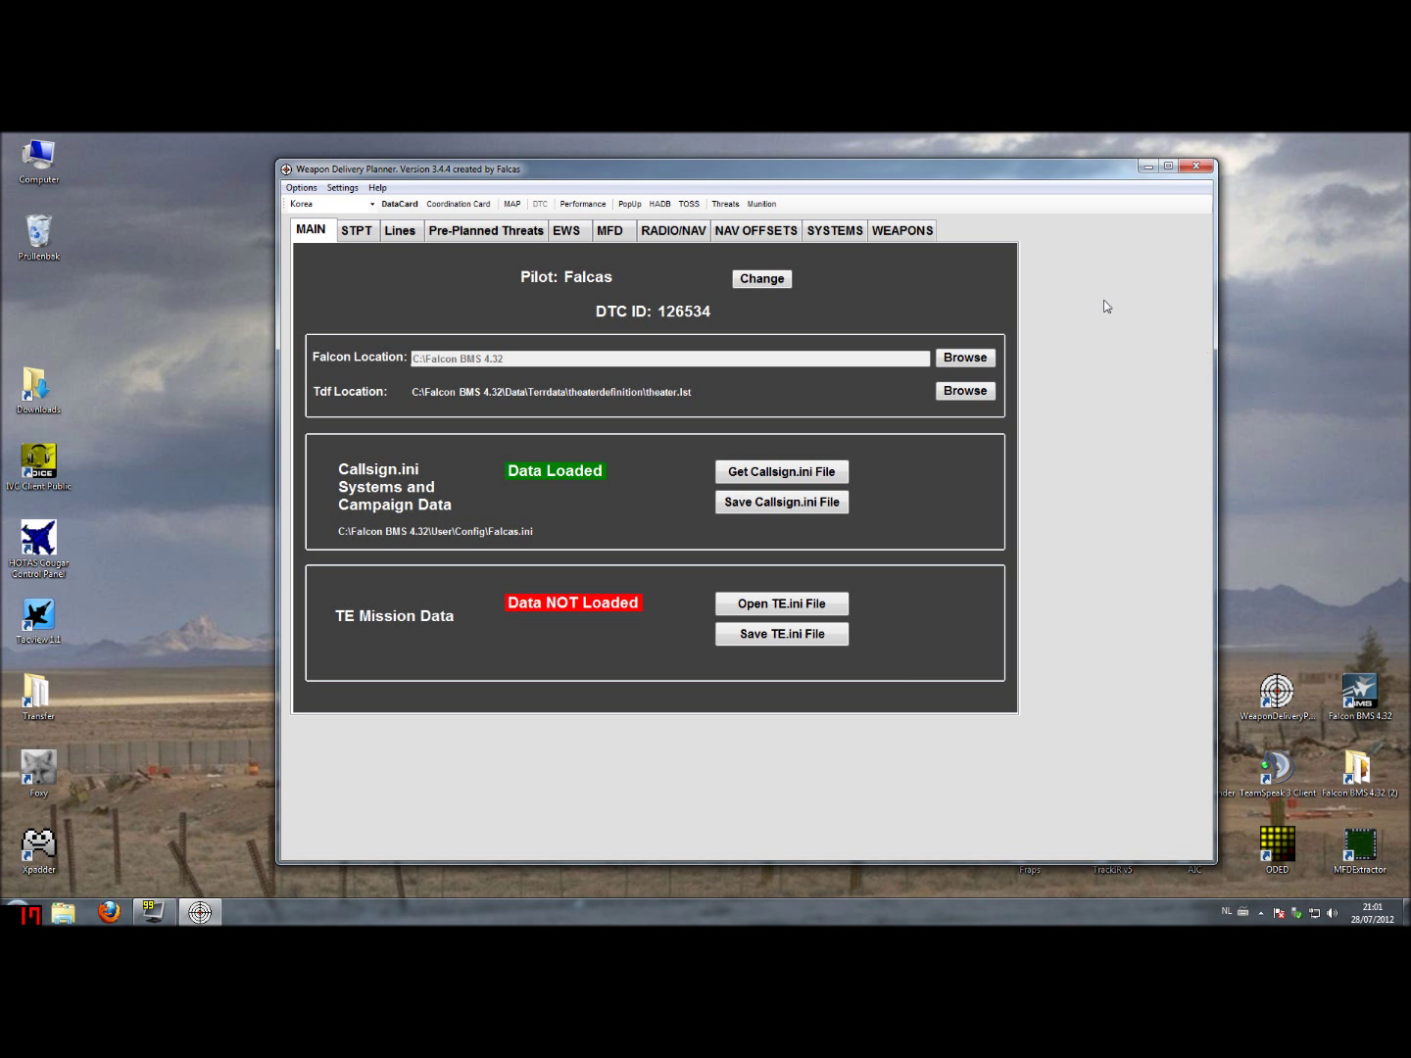
Step: Switch to the WEAPONS tab showing the Falcas.ini missile and bomb profiles
left_click(902, 232)
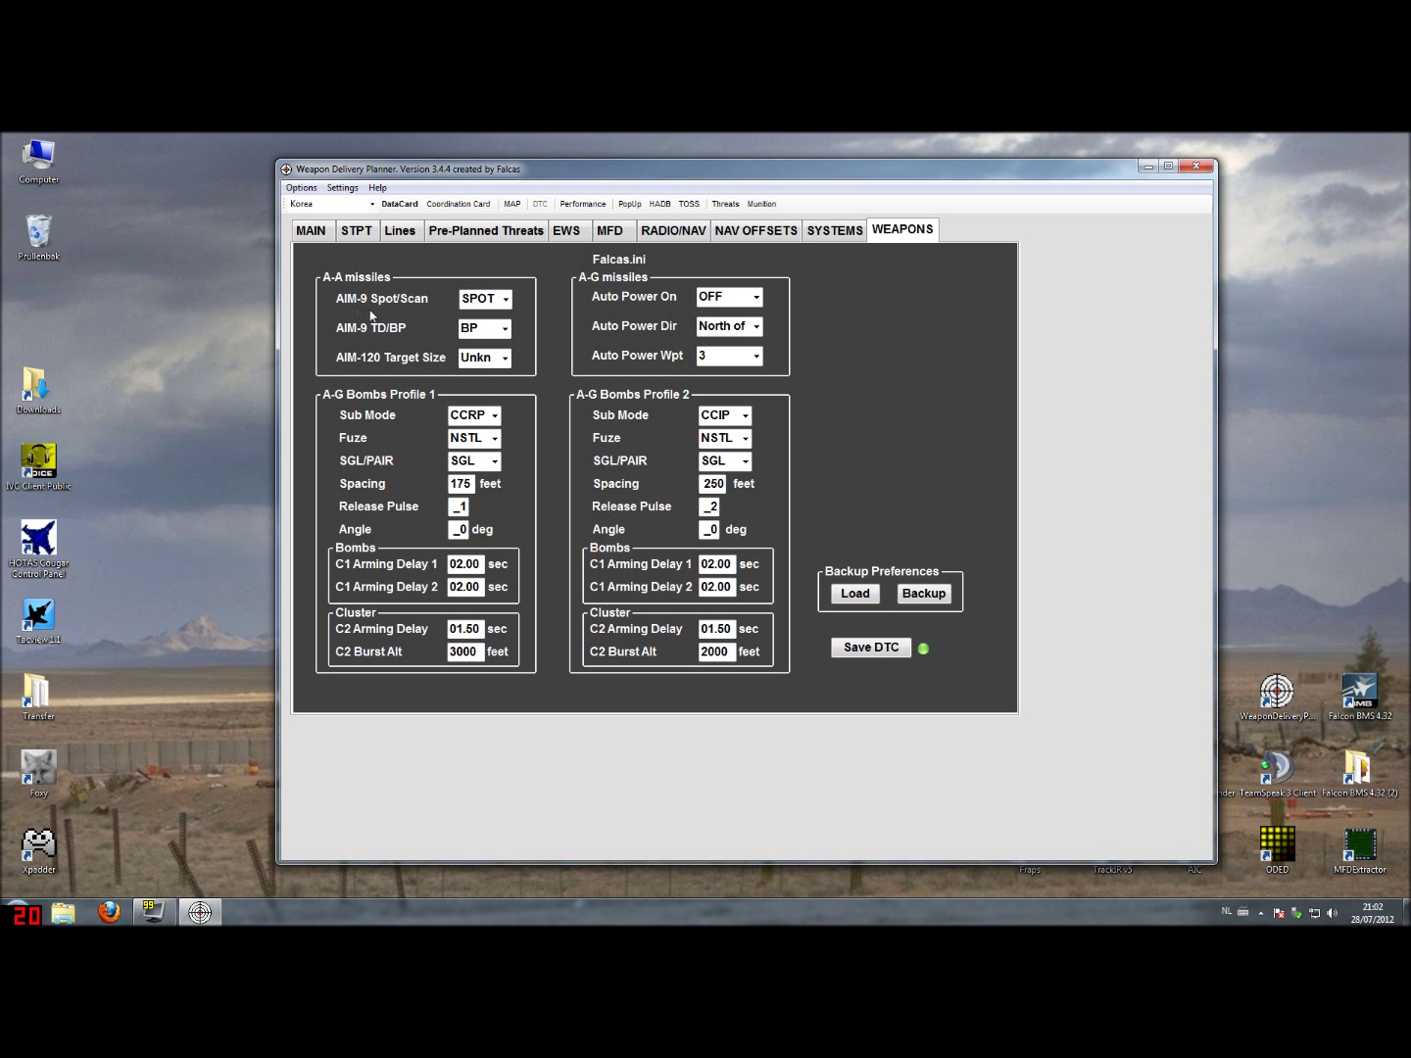
Step: Check the A-A missile settings, keeping AIM-9 on SPOT and BP and AIM-120 target size Unkn
left_click(505, 300)
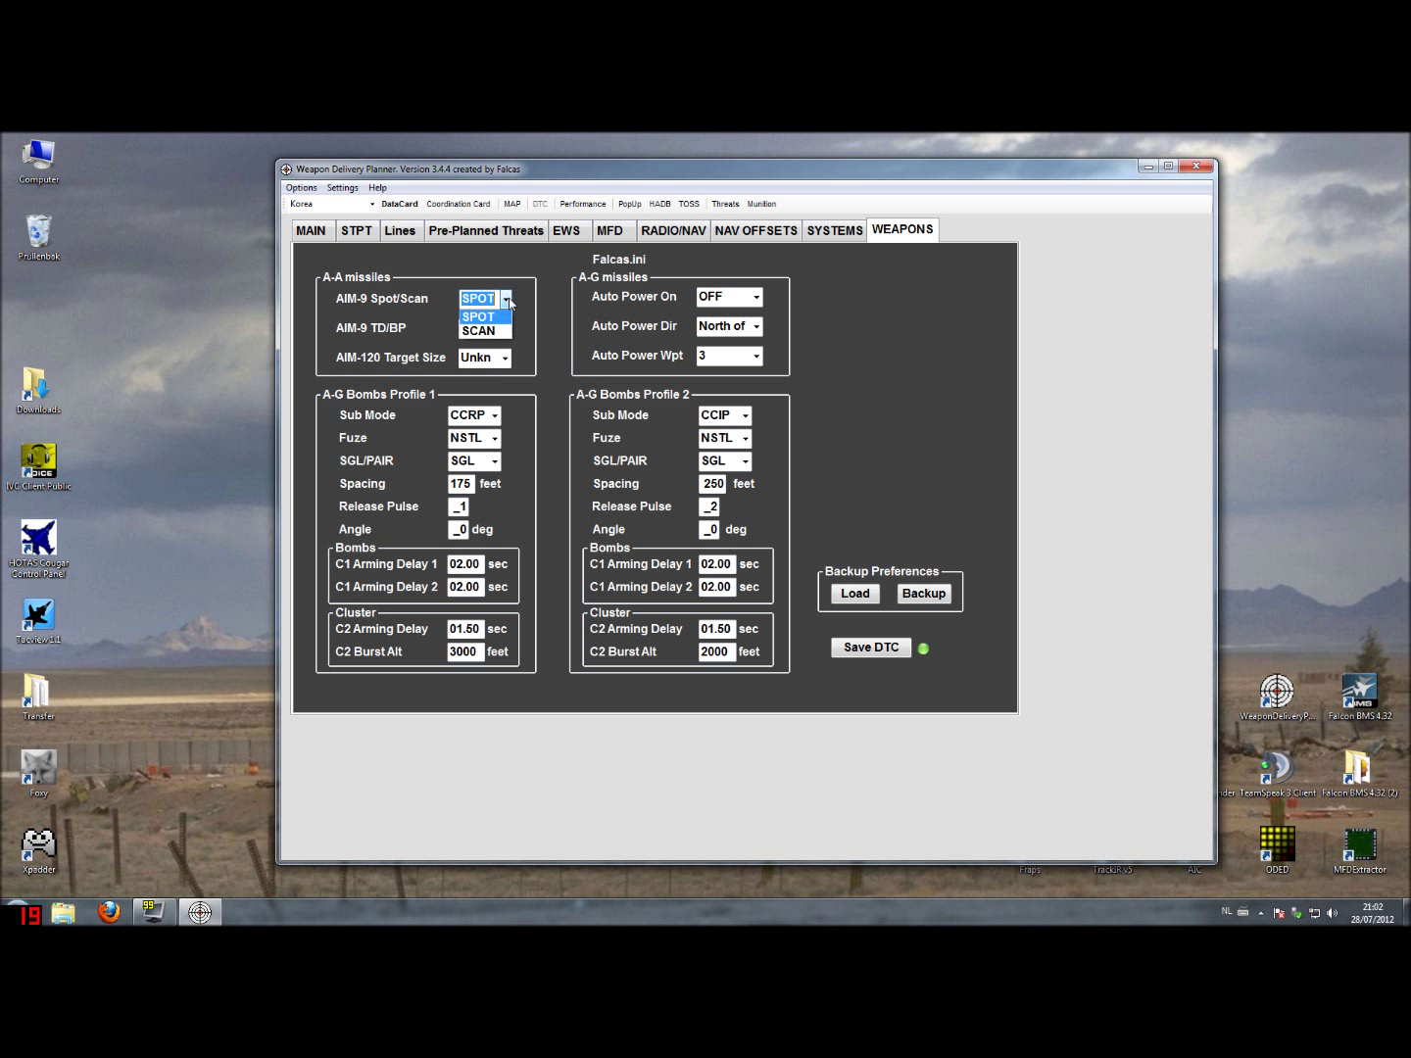
left_click(506, 300)
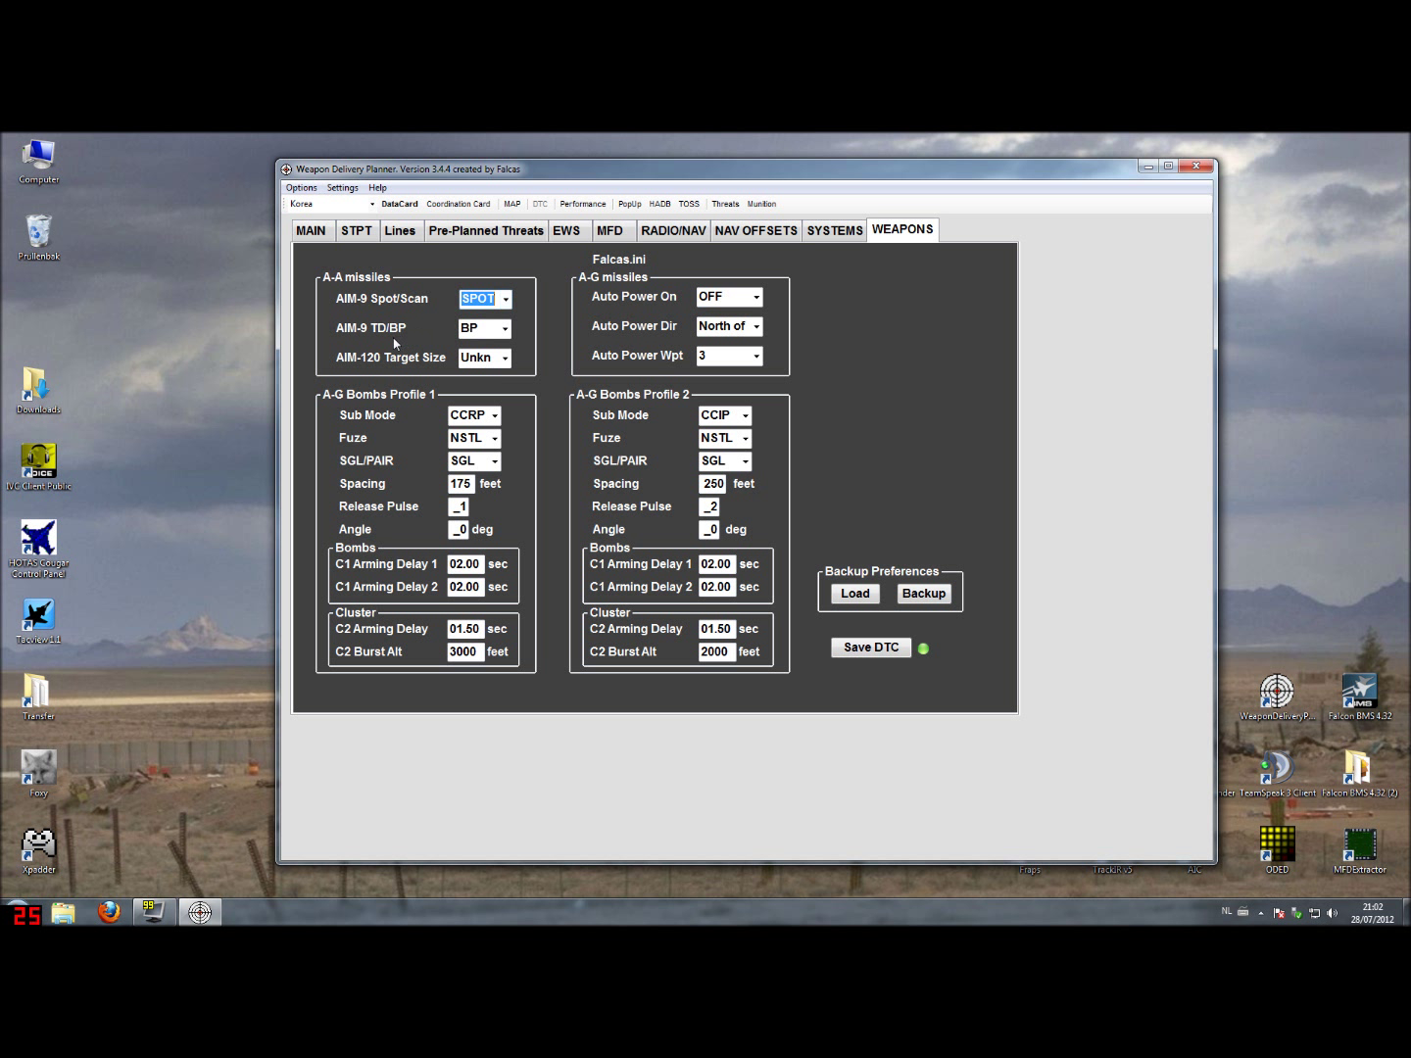
left_click(505, 332)
left_click(506, 330)
left_click(506, 358)
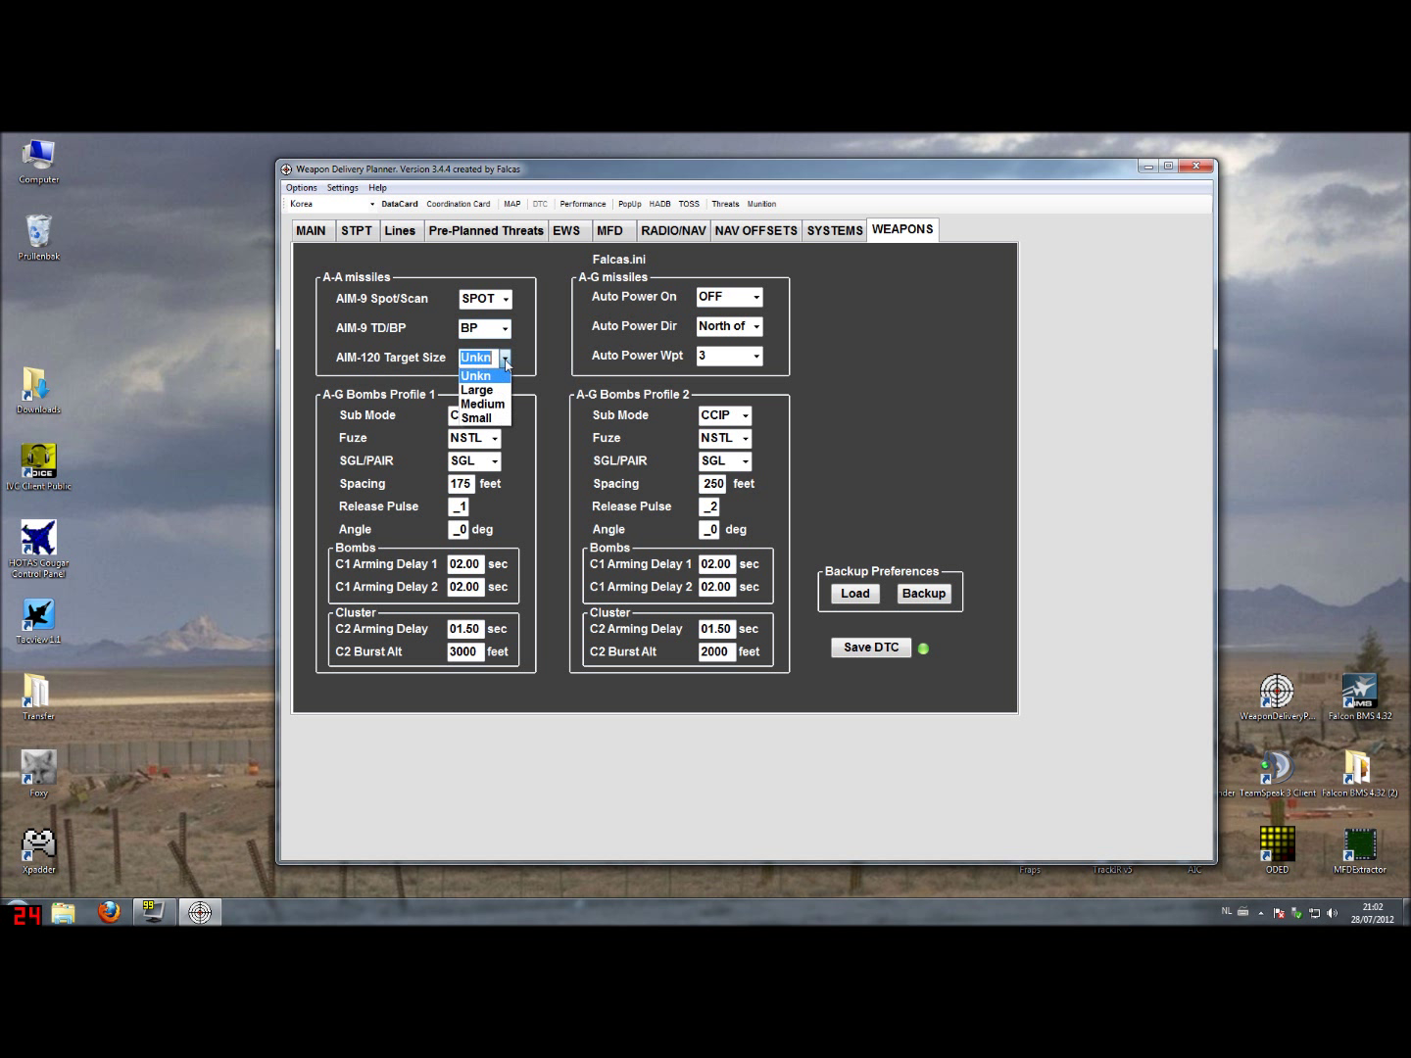
left_click(506, 359)
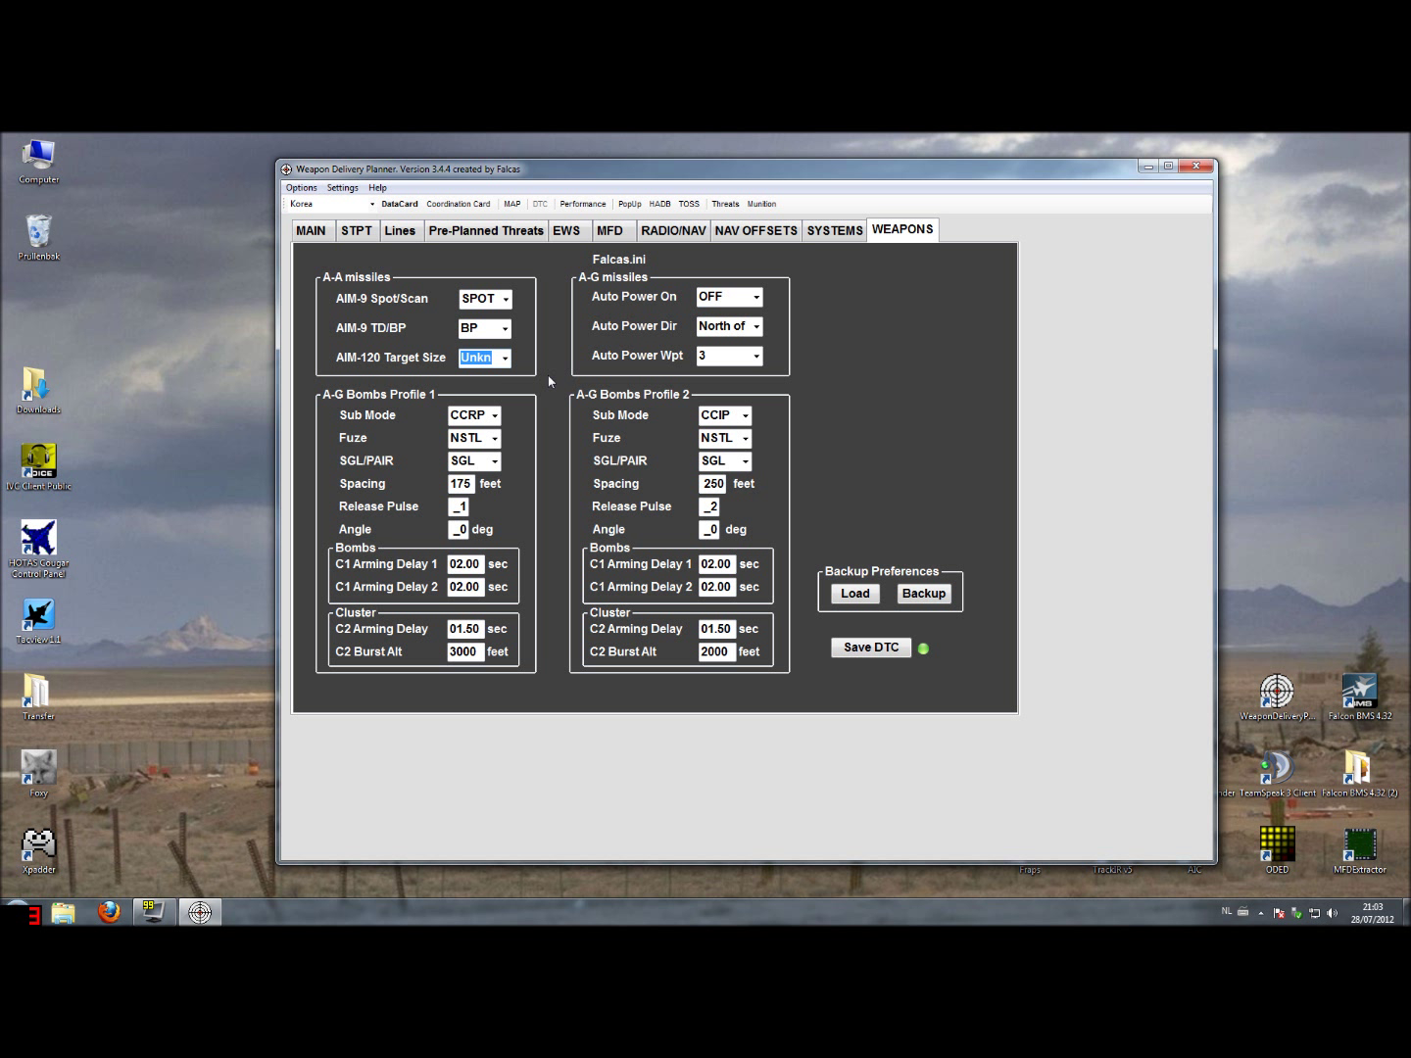
Step: Set A-G Auto Power On to ON, keeping direction North of and waypoint 3
left_click(757, 299)
left_click(758, 298)
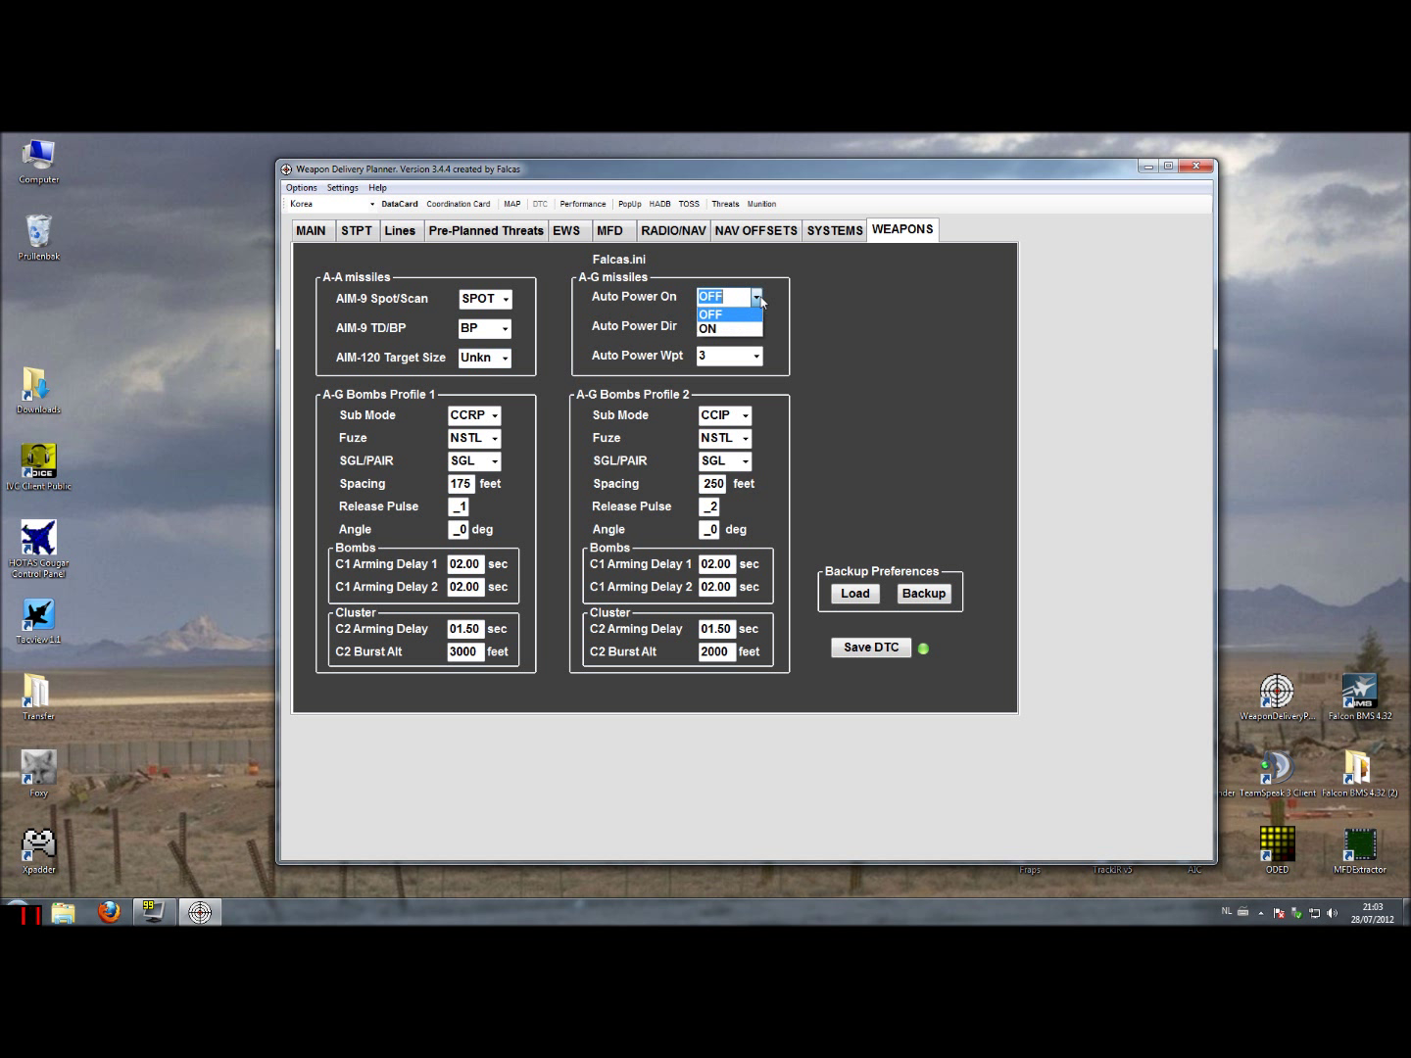
left_click(735, 330)
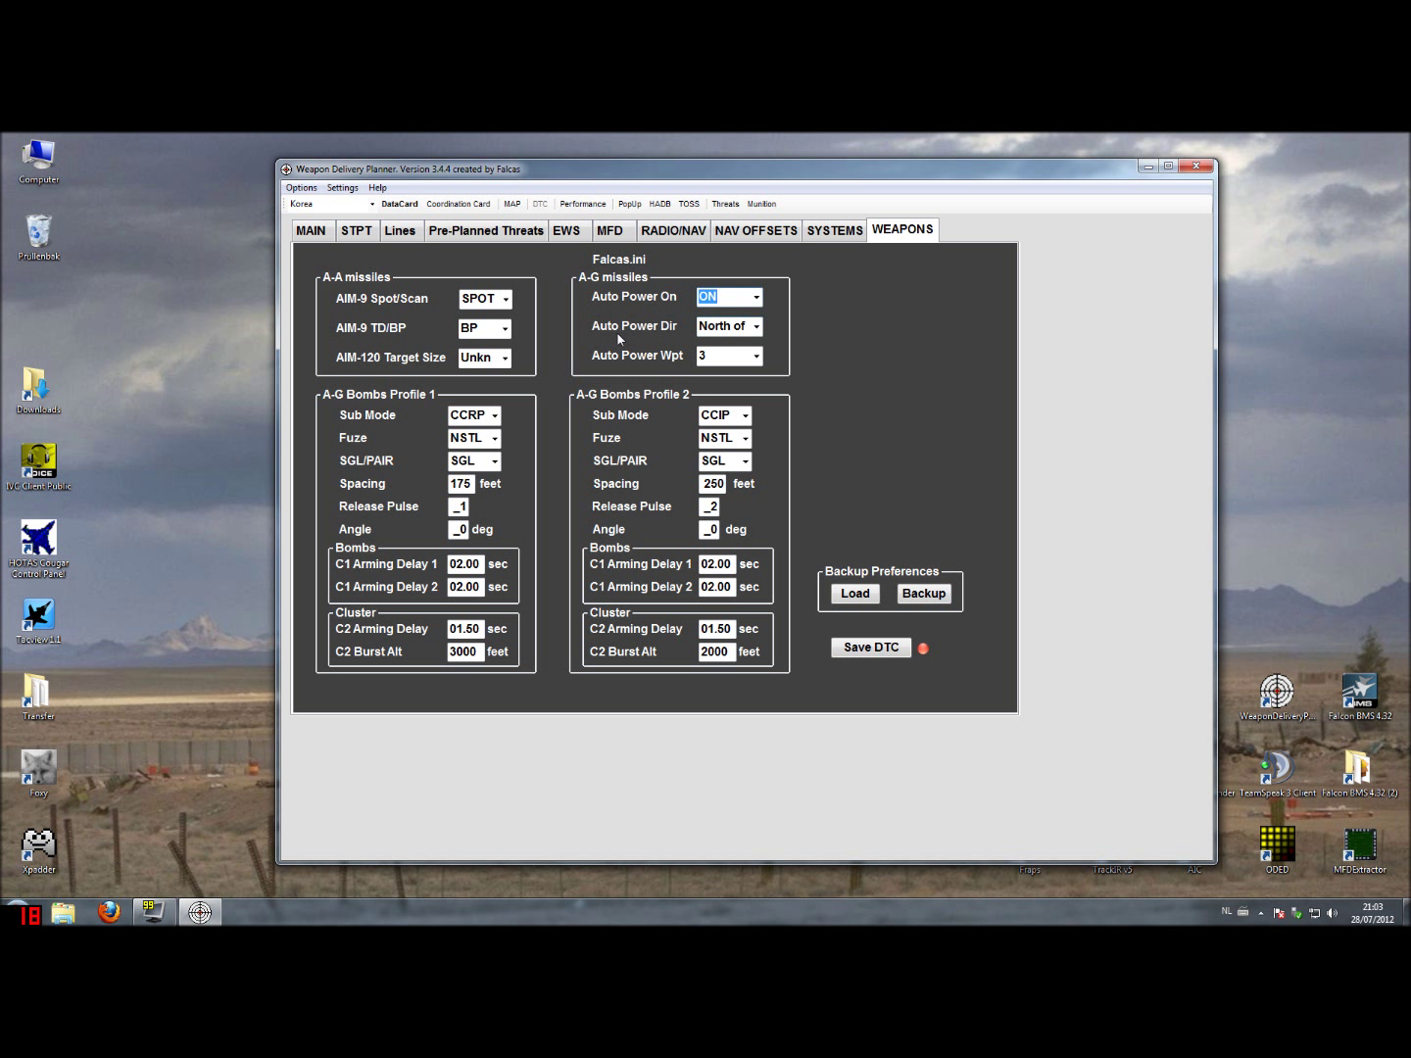
left_click(757, 329)
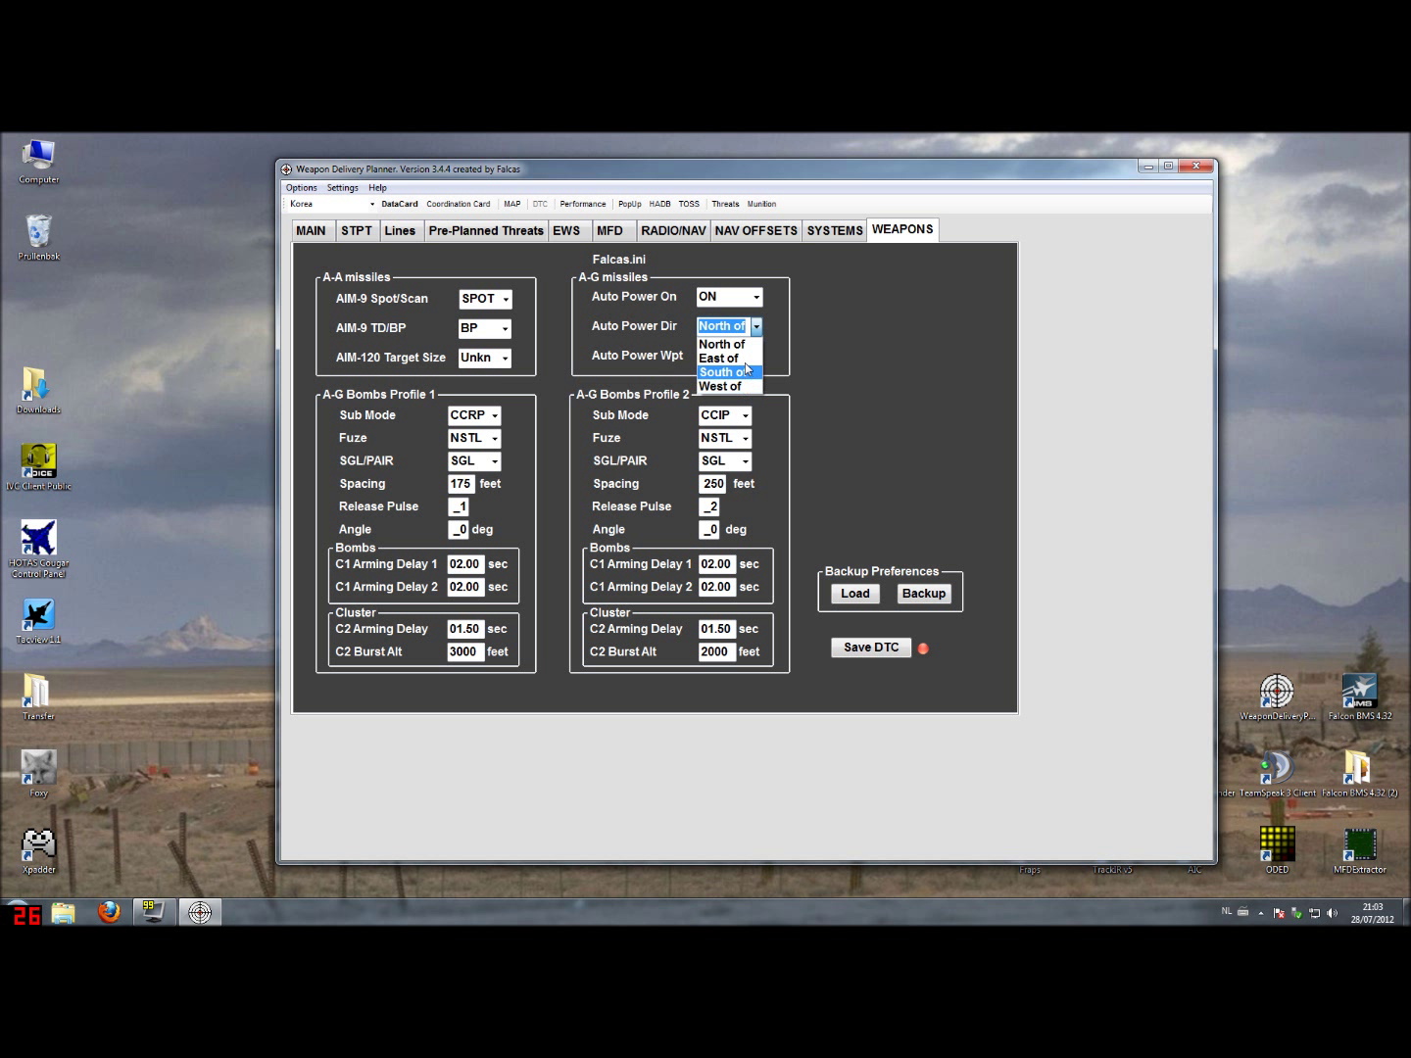
left_click(746, 347)
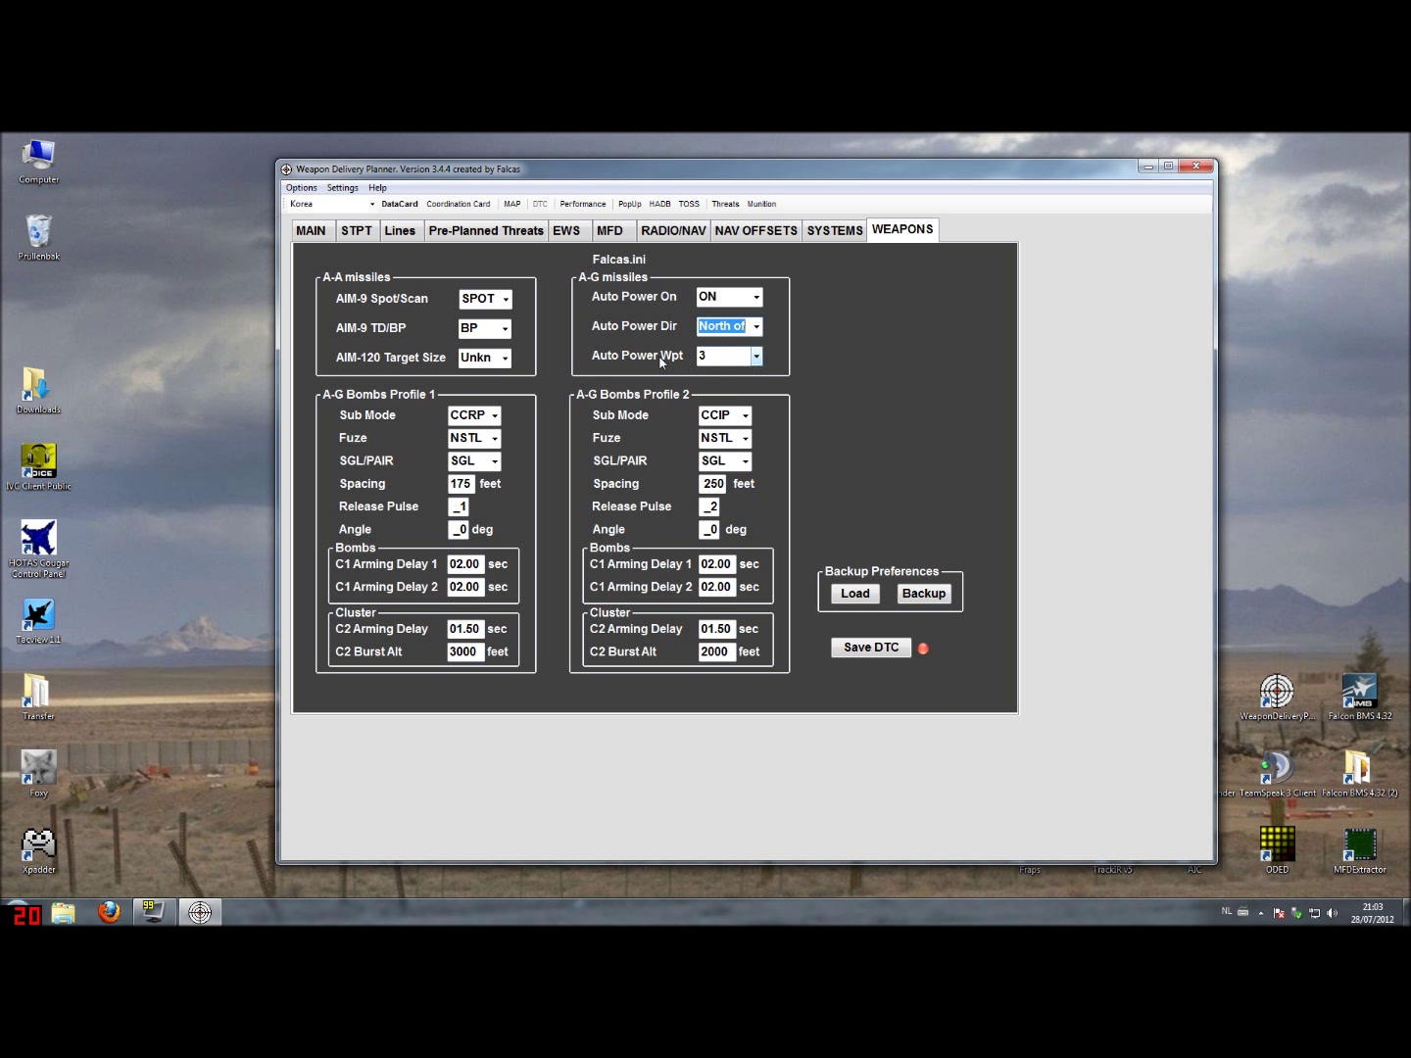
left_click(757, 357)
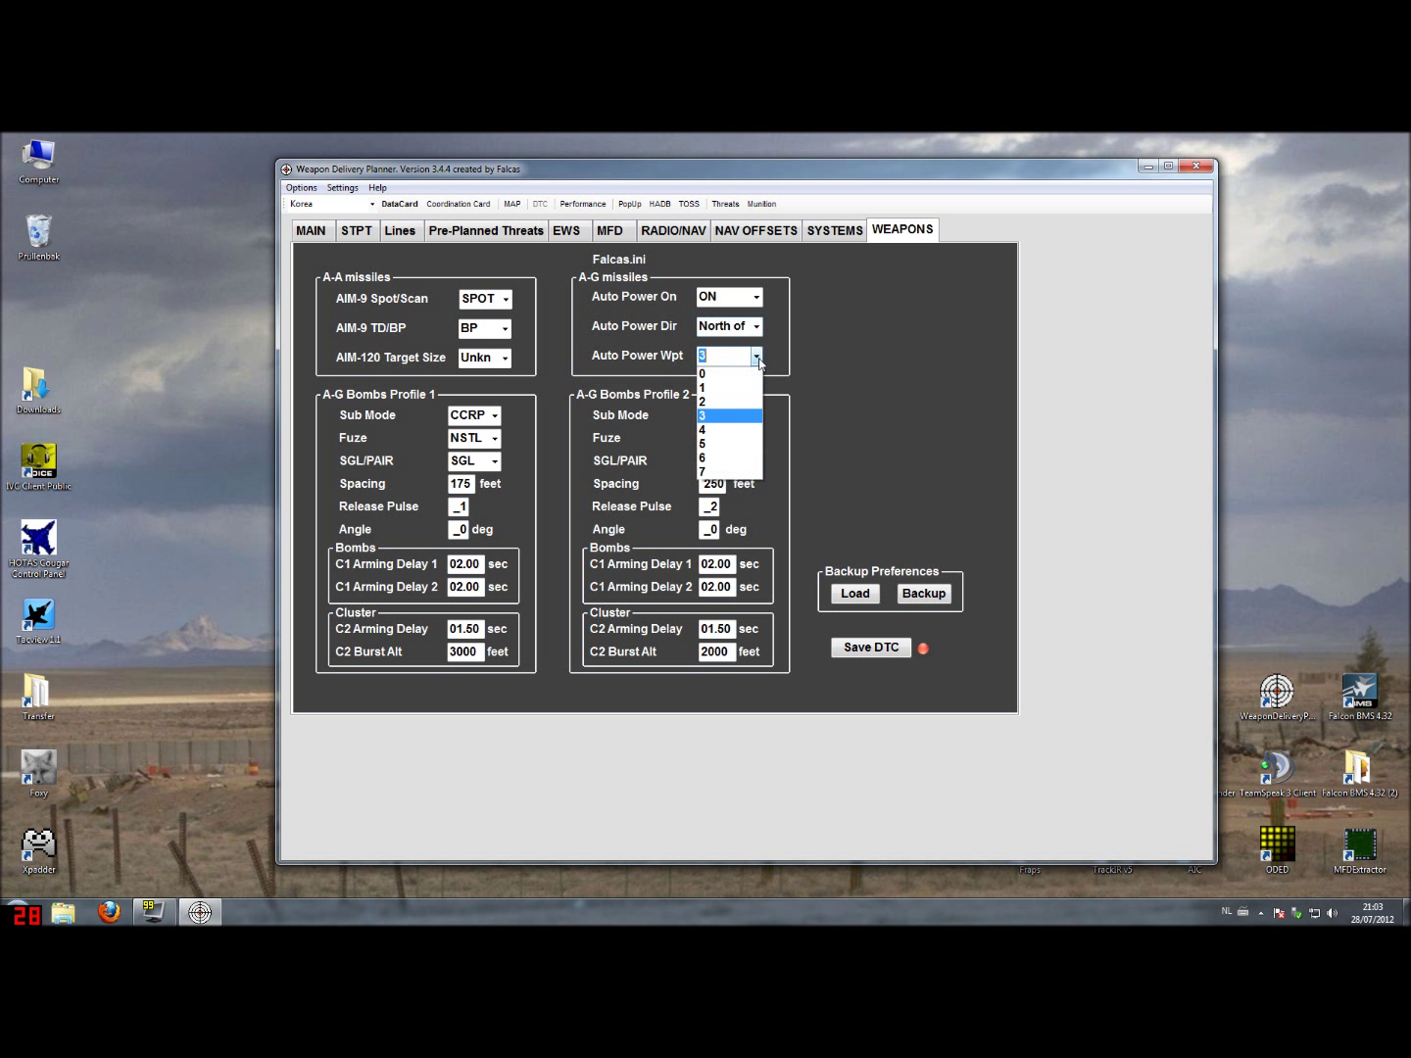
left_click(744, 419)
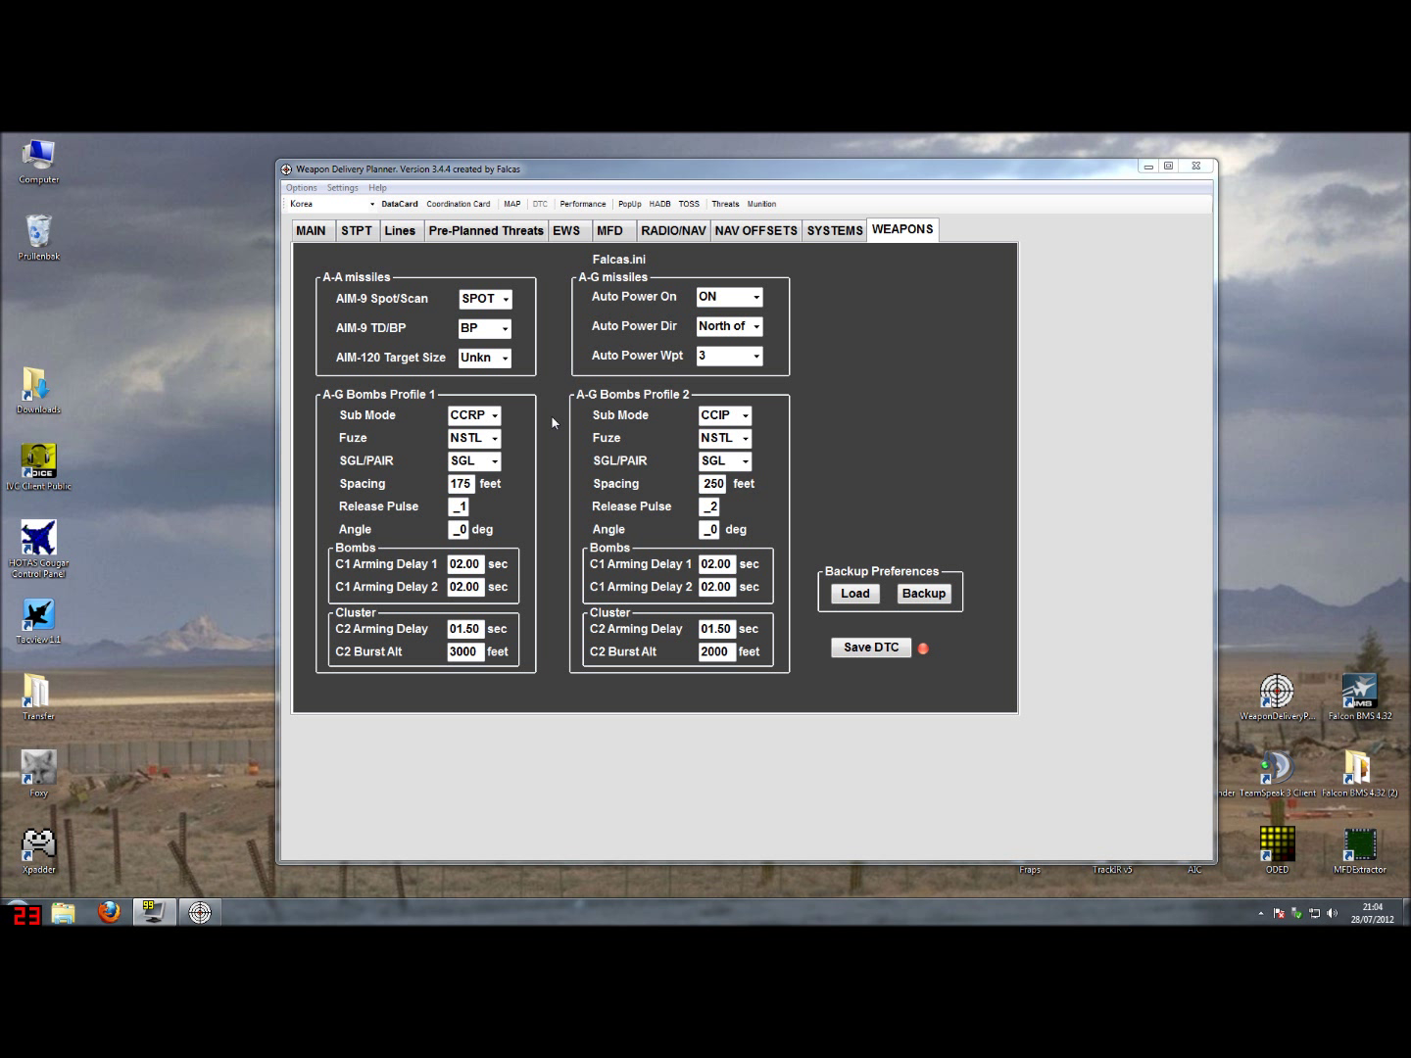
left_click(494, 417)
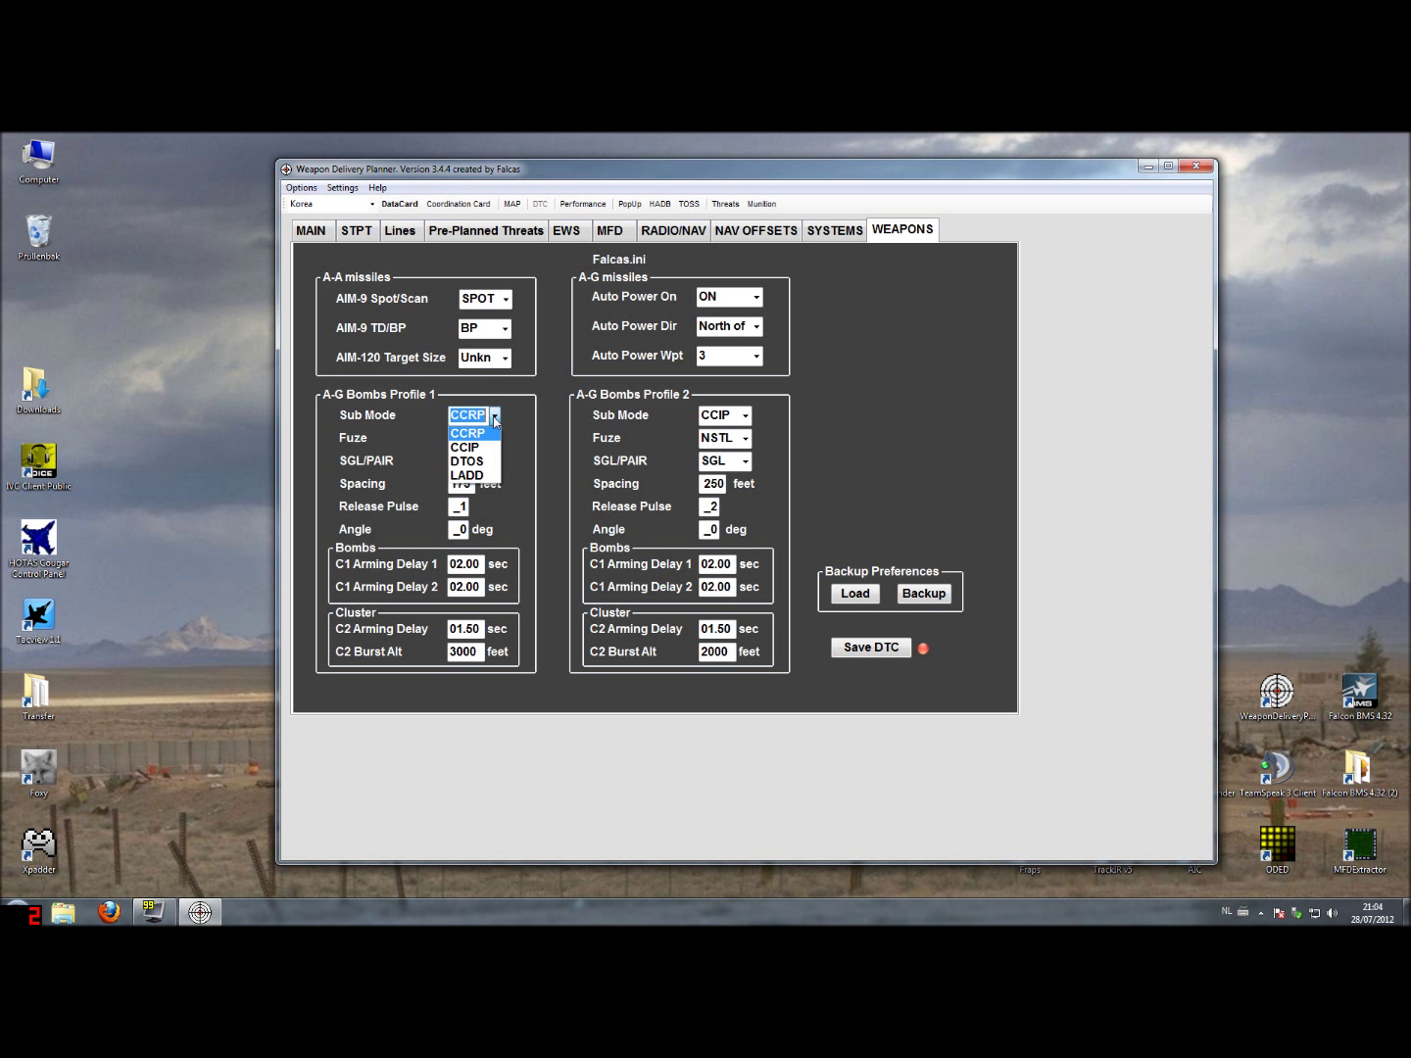
left_click(494, 419)
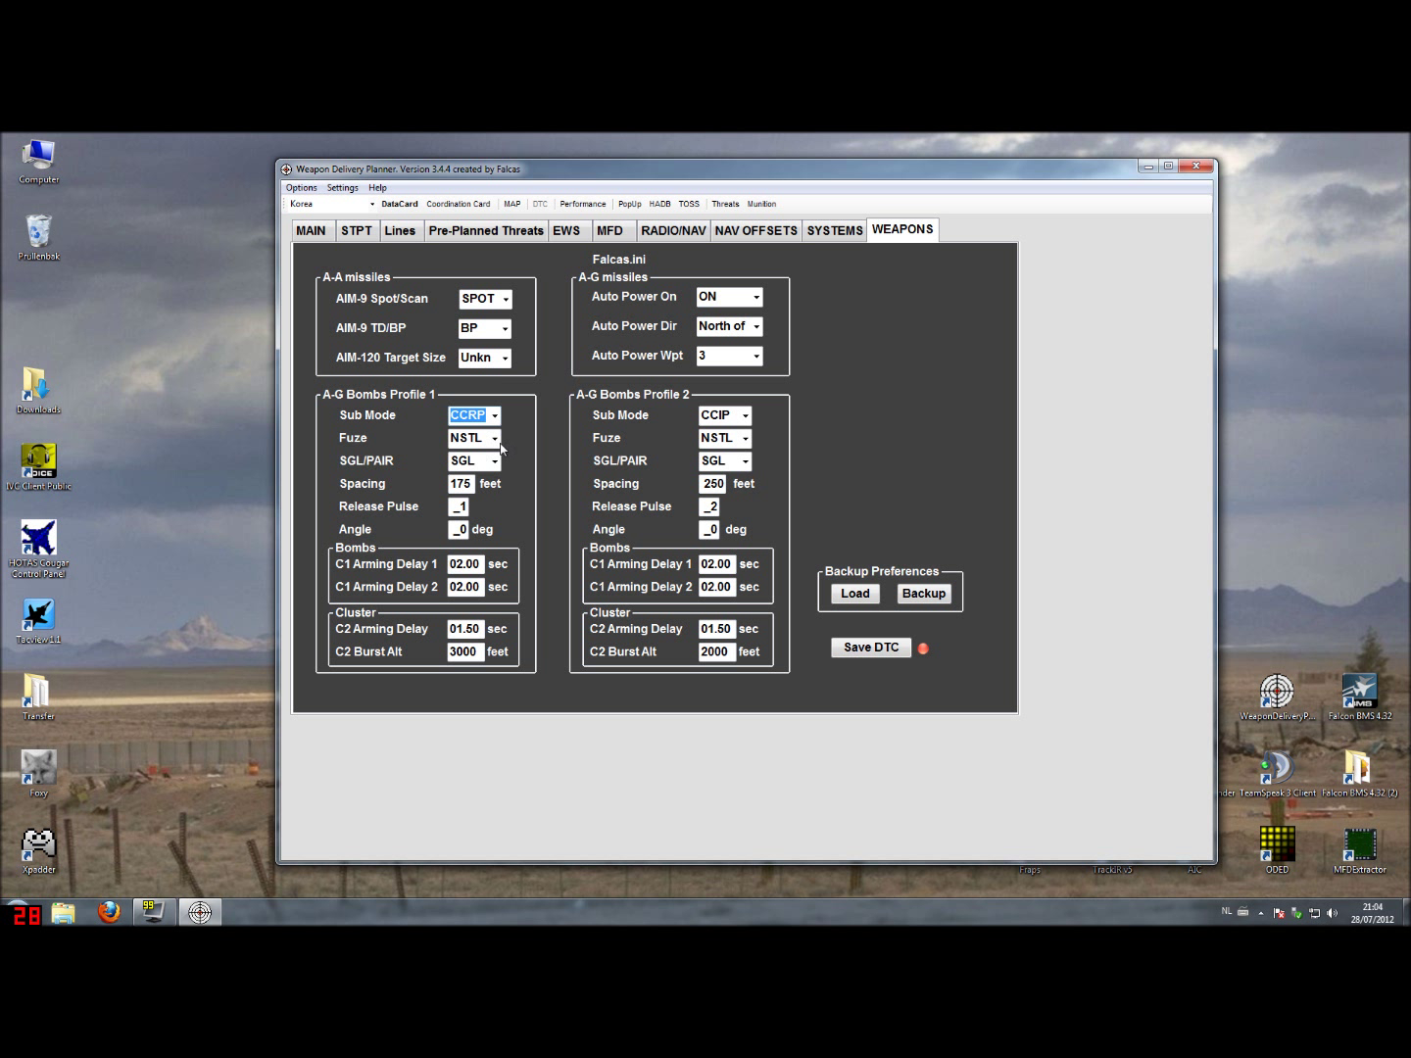
left_click(495, 439)
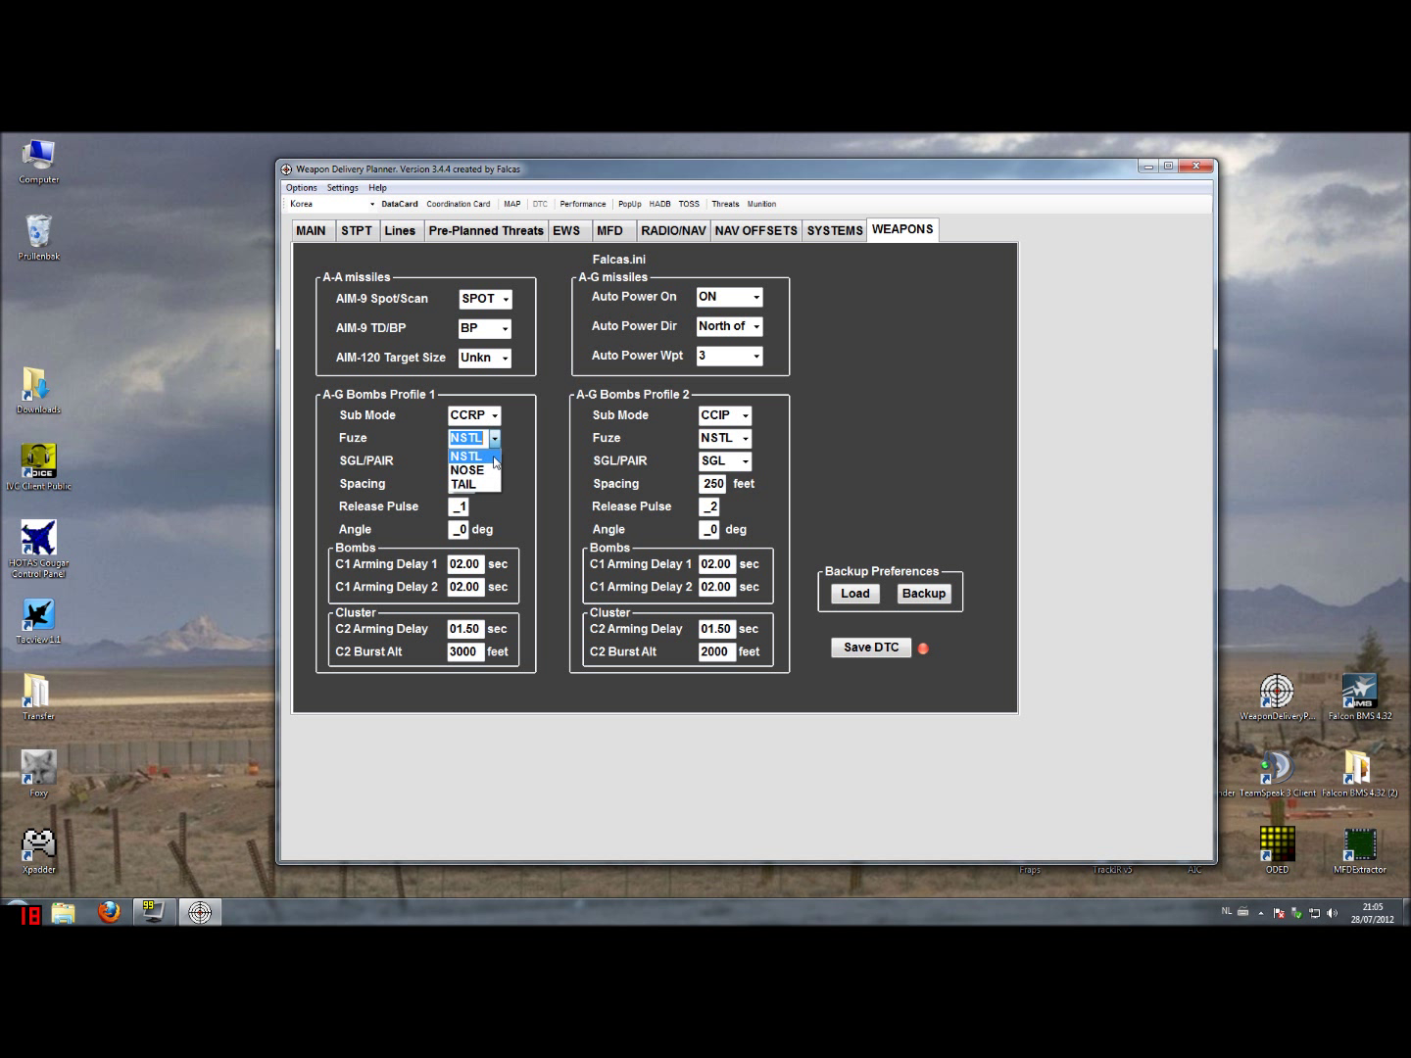
left_click(496, 441)
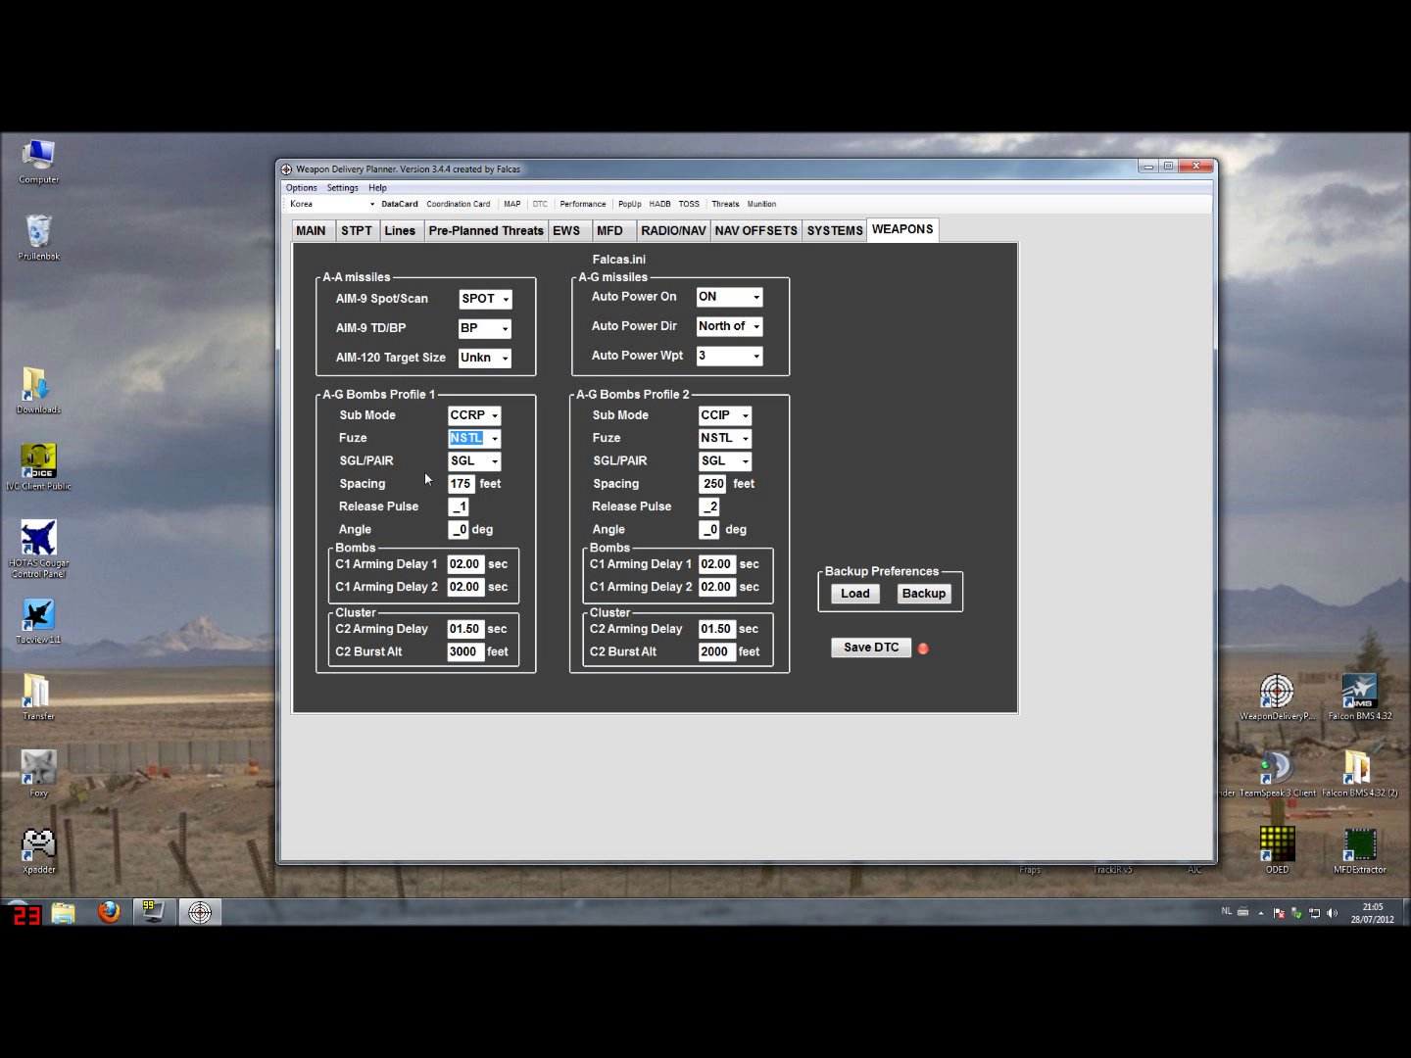
left_click(496, 463)
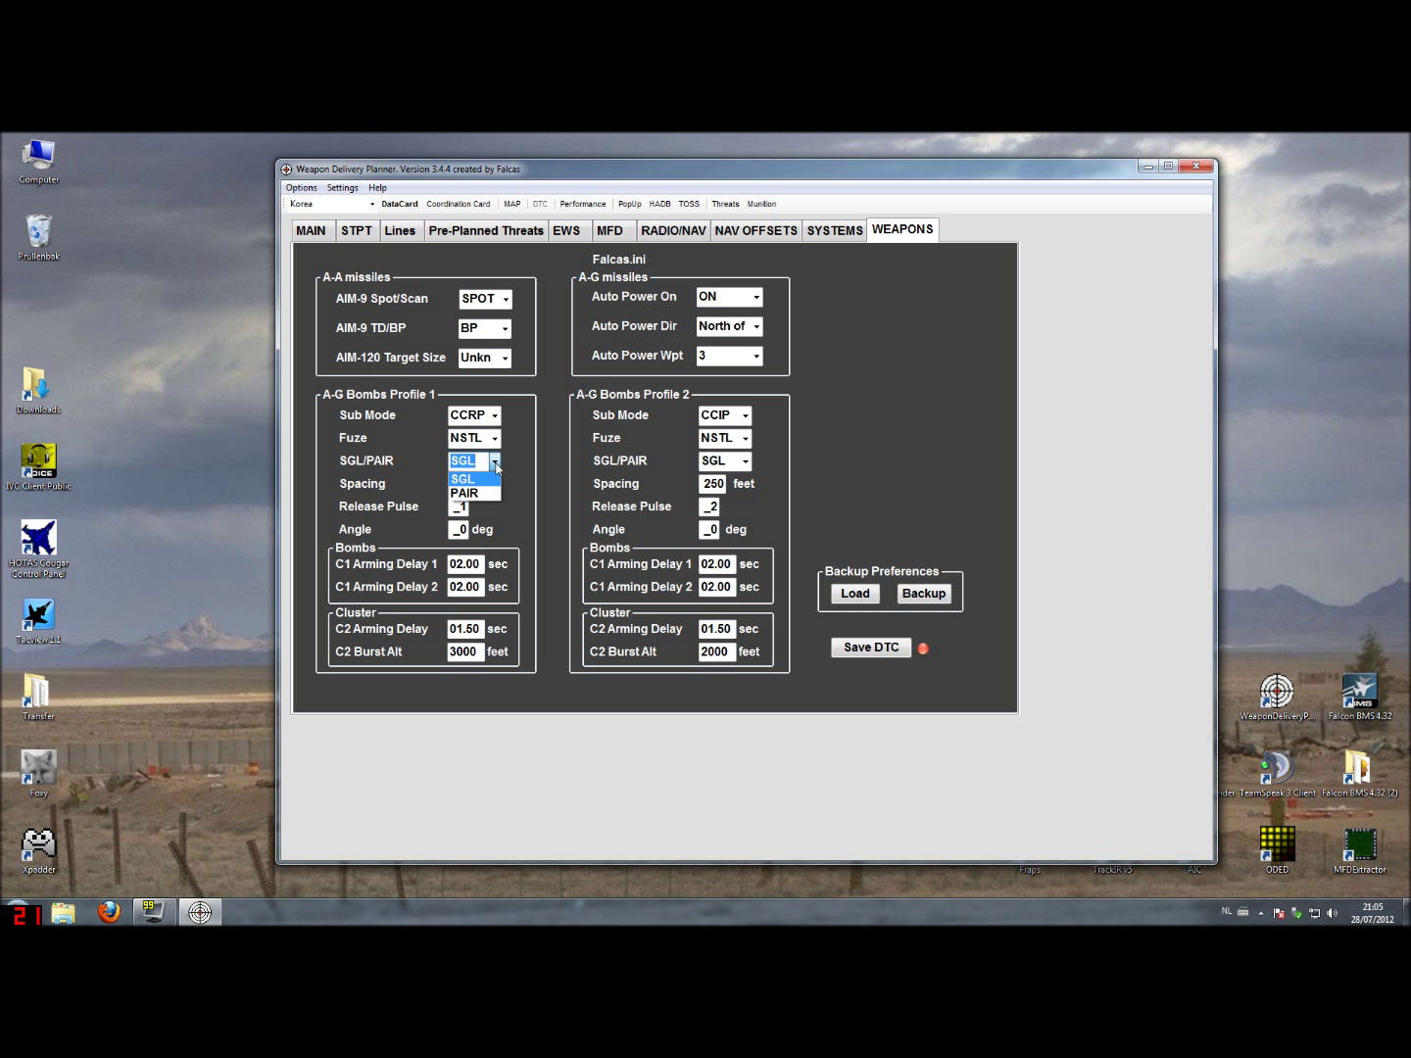
left_click(496, 467)
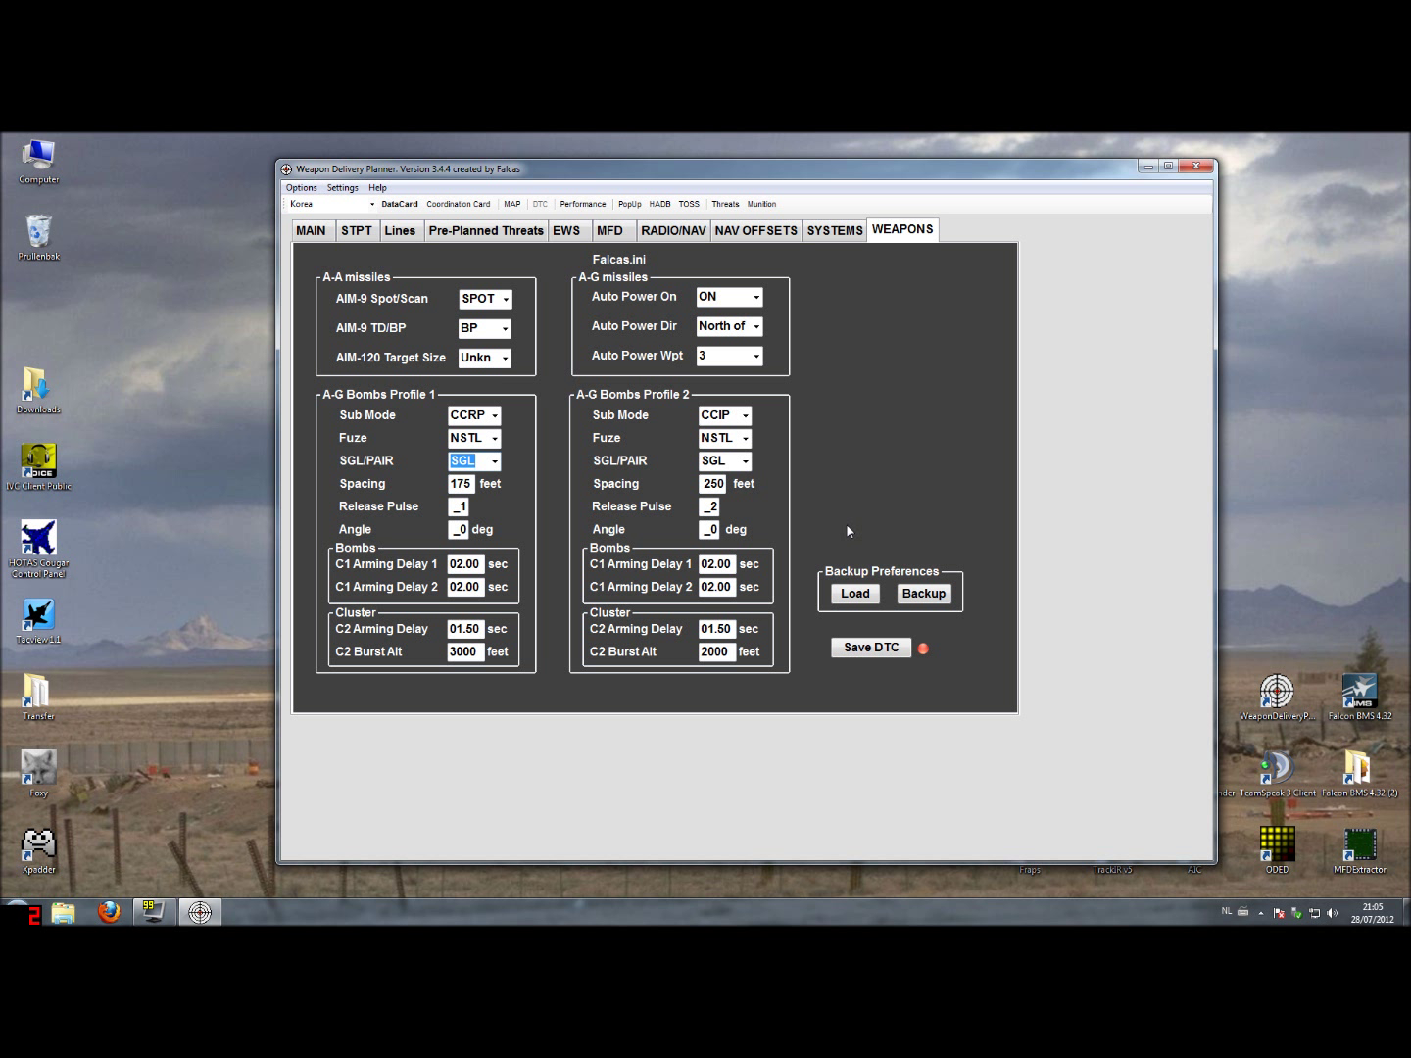
Step: Load the WPN.wpn weapon backup file under Backup Preferences
left_click(867, 594)
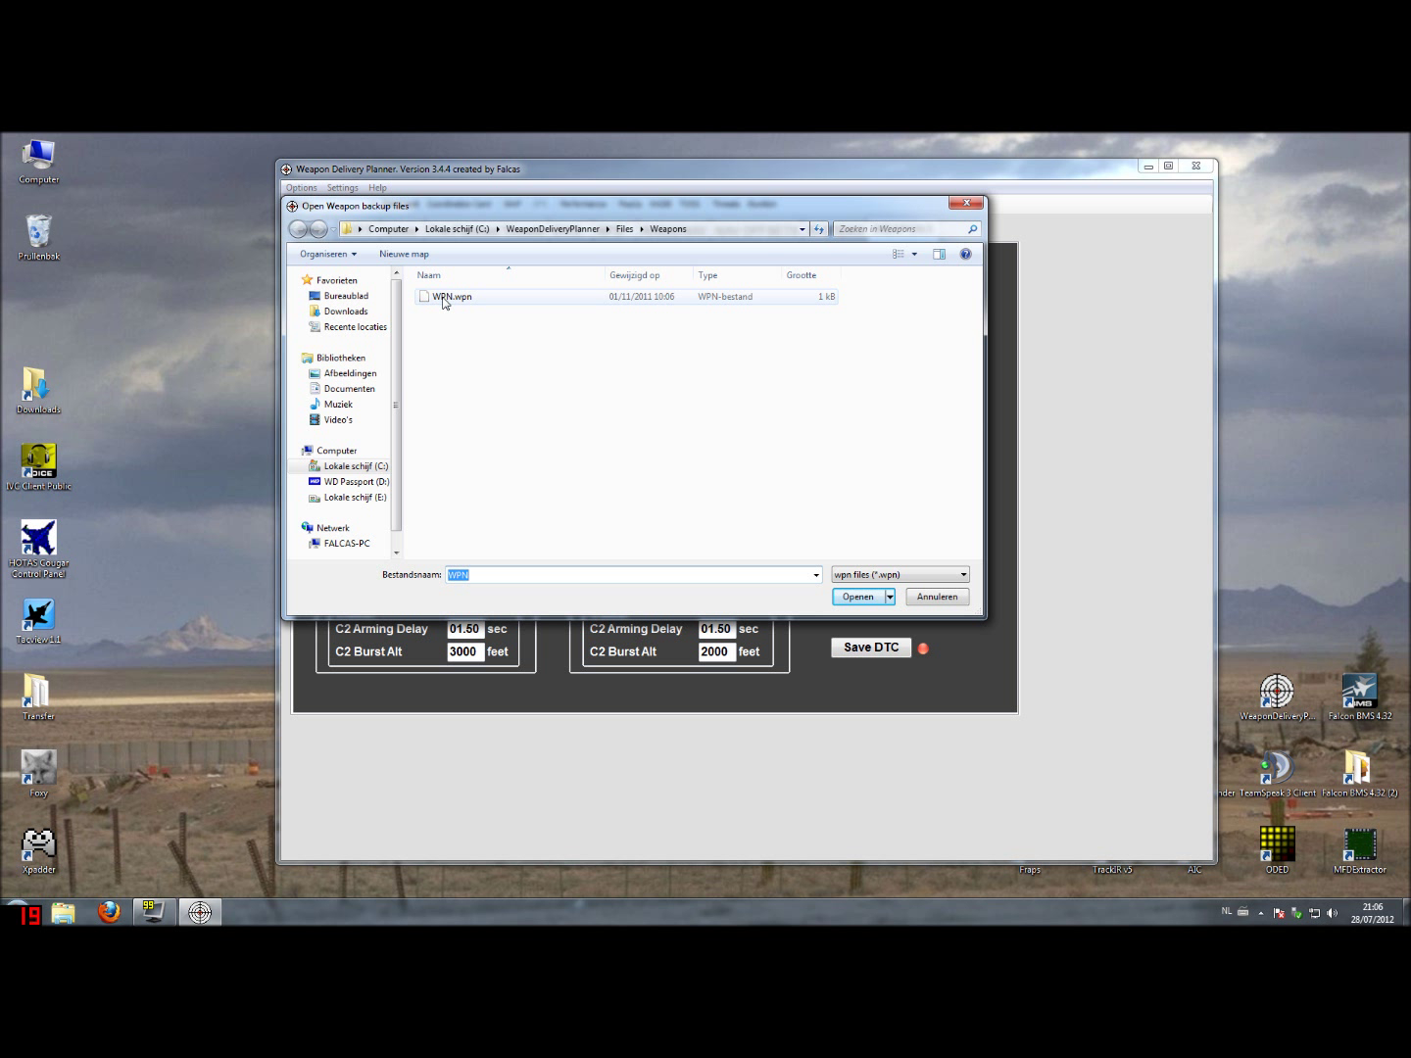
left_click(444, 298)
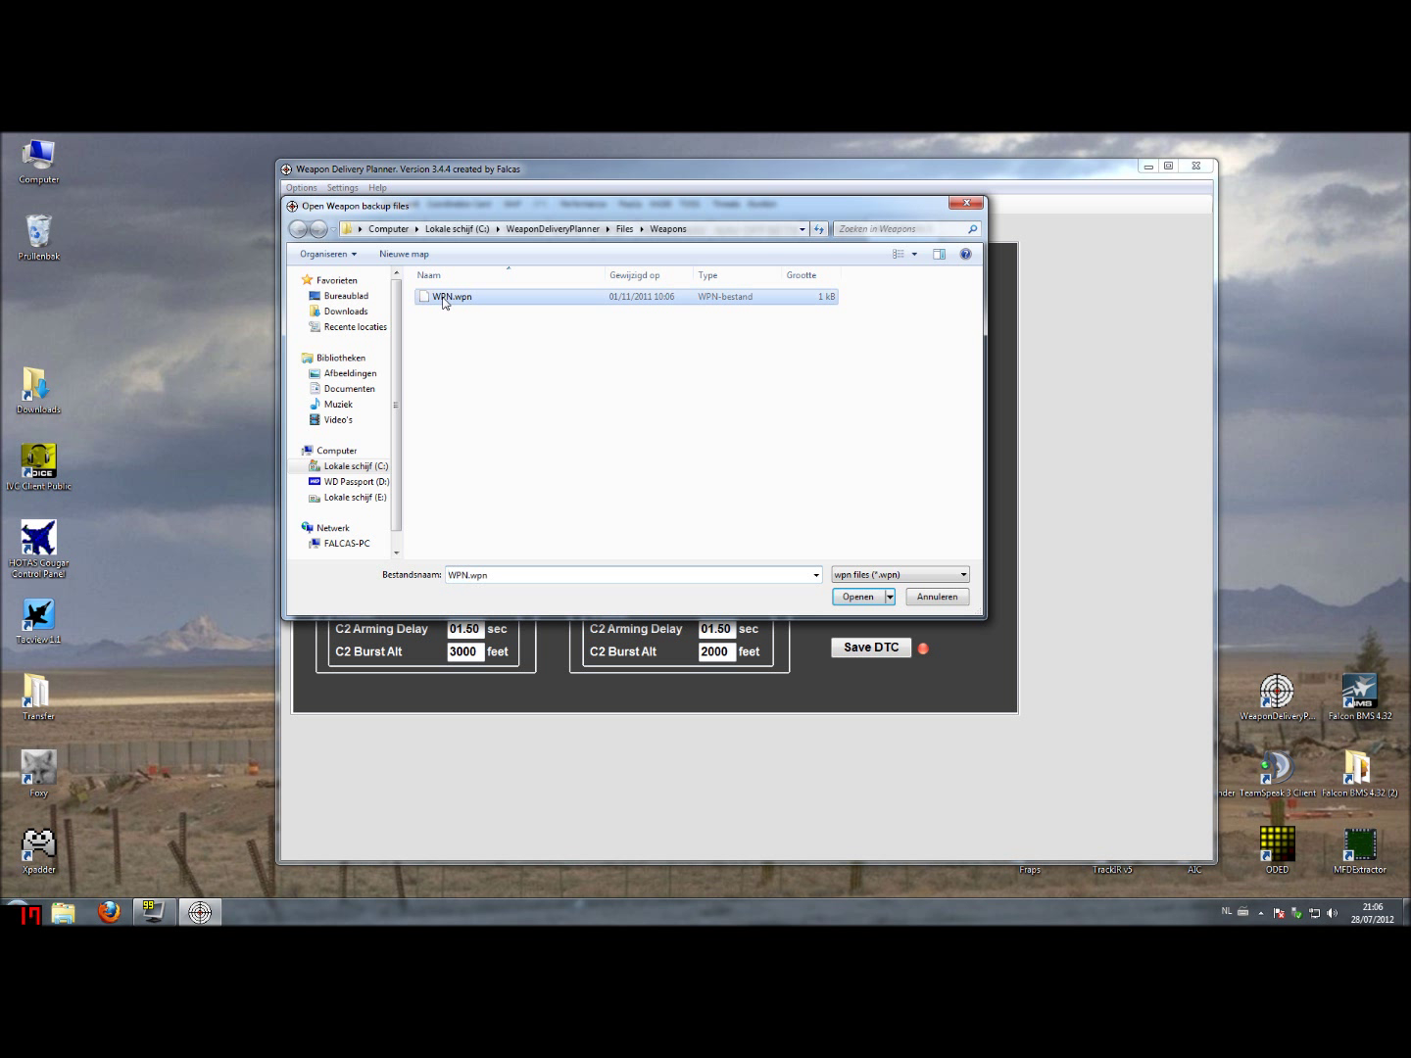
left_click(858, 597)
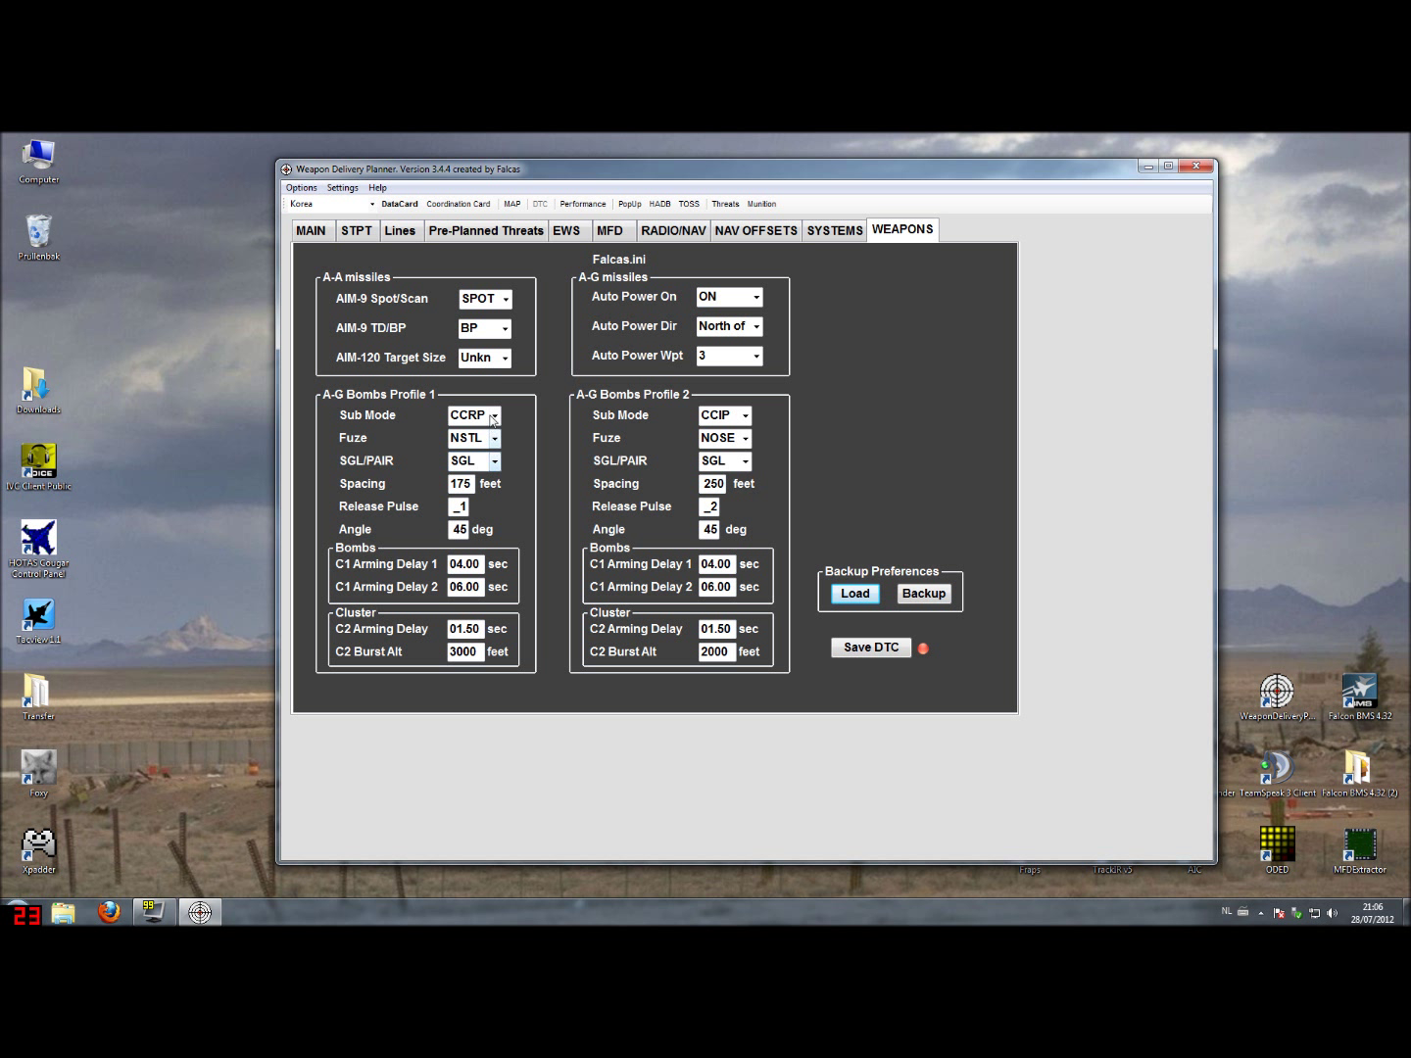
left_click(496, 466)
Step: Set Bombs Profile 1 to PAIR release, 250 ft spacing, release pulse 2 and 0° angle
left_click(487, 494)
key("Tab")
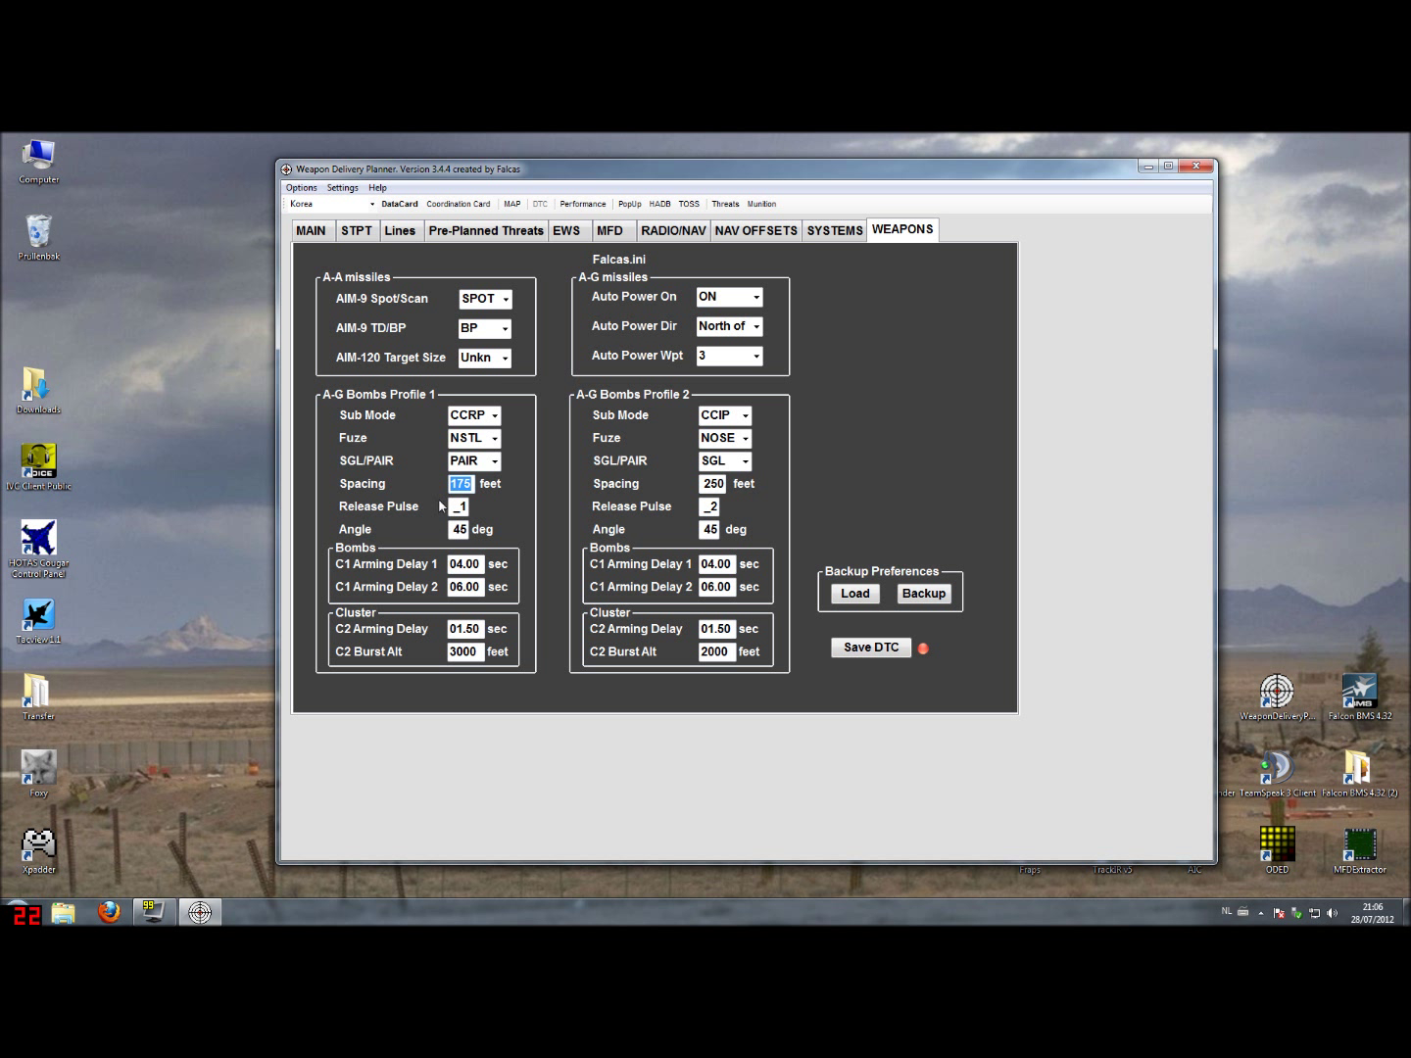
type("250")
key("Tab")
type("2")
key("shift+Right")
key("shift+Right")
type("0")
Step: Set the C1 arming delays to 02.00, C2 delay to 02.50 and C2 burst altitude to 2000 ft
key("shift+Right")
type("2")
key("Tab")
key("shift+Right")
type("2")
key("Tab")
key("Tab")
key("shift+Right")
type("2")
left_click(454, 652)
key("BackSpace")
type("2")
left_click(919, 595)
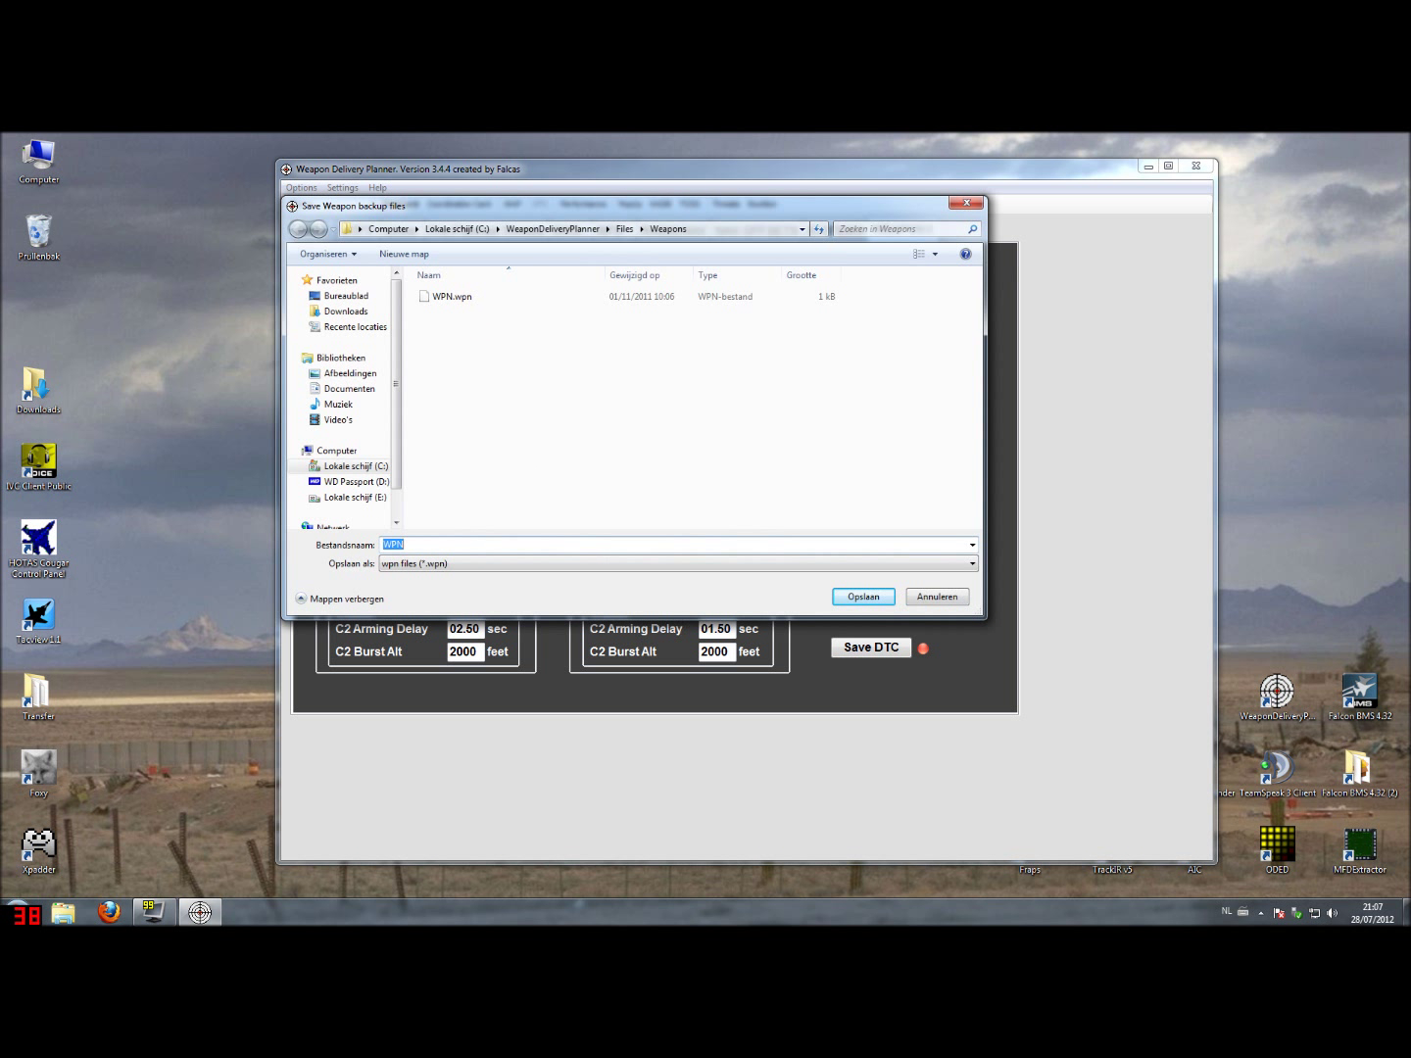
Step: Name the weapon backup file Falcas and save it as Falcas.wpn
type("Falcas")
left_click(860, 596)
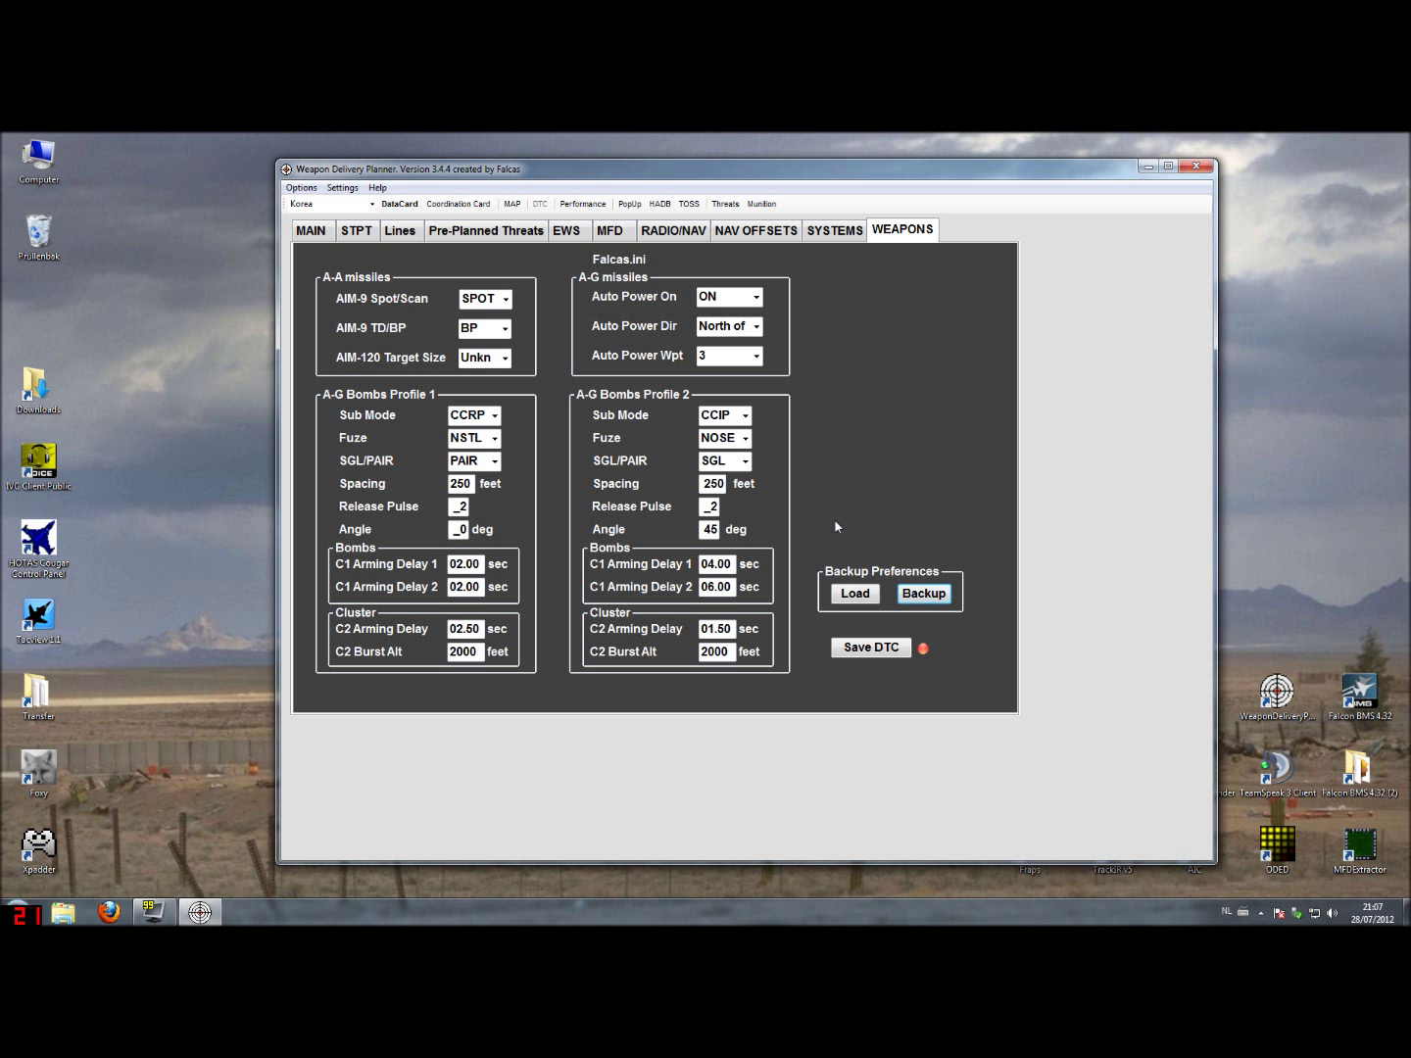
left_click(855, 598)
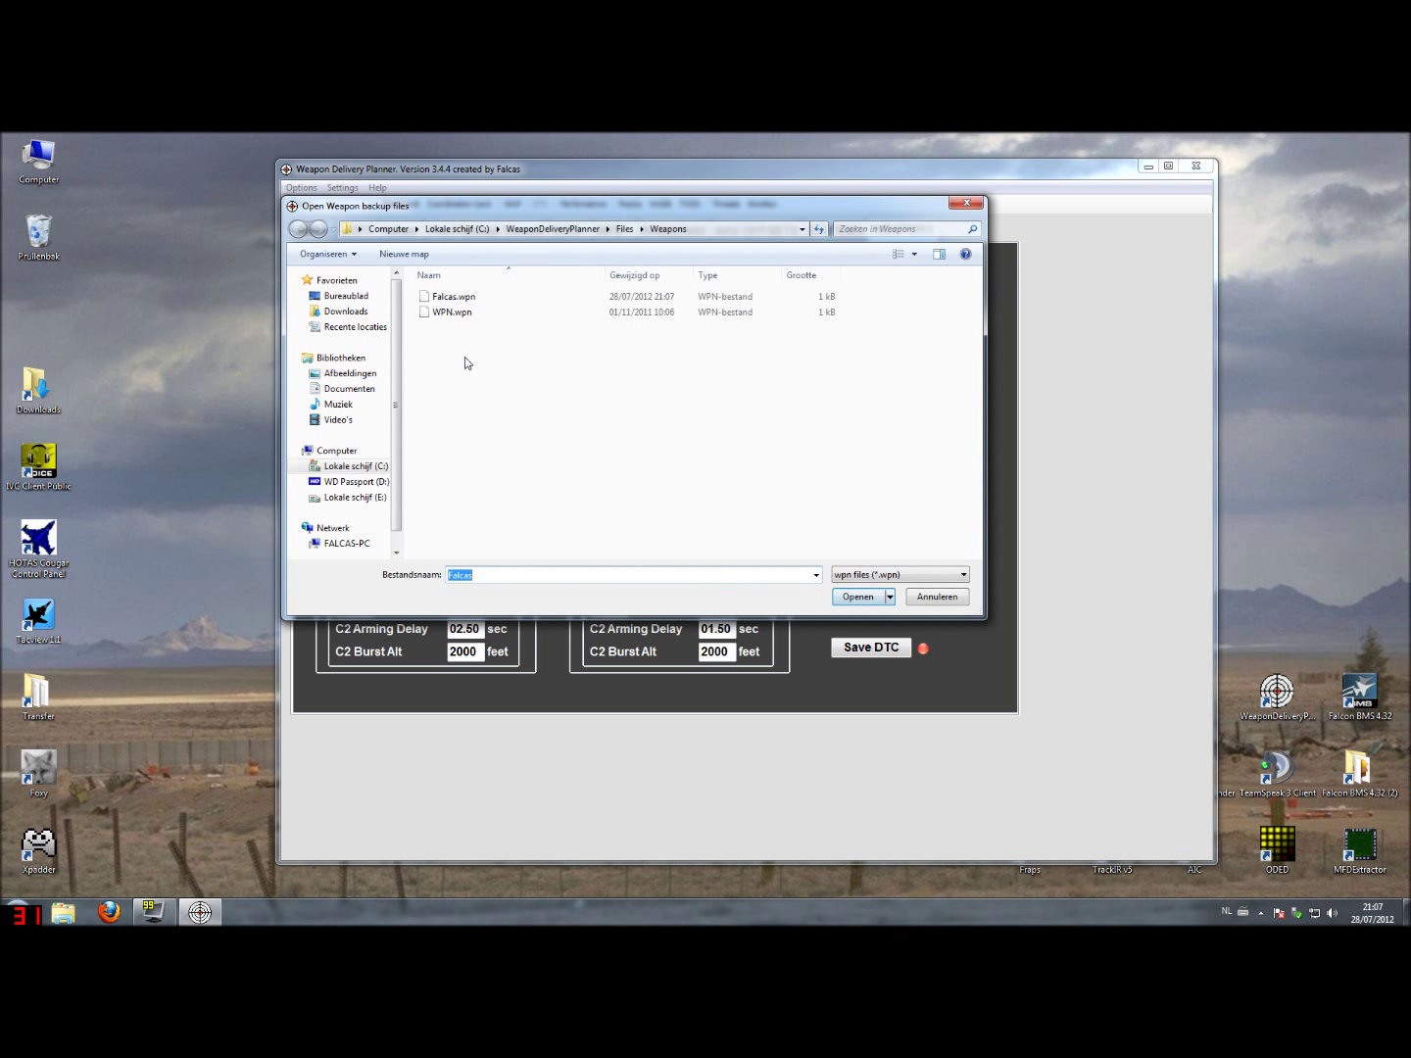
left_click(443, 313)
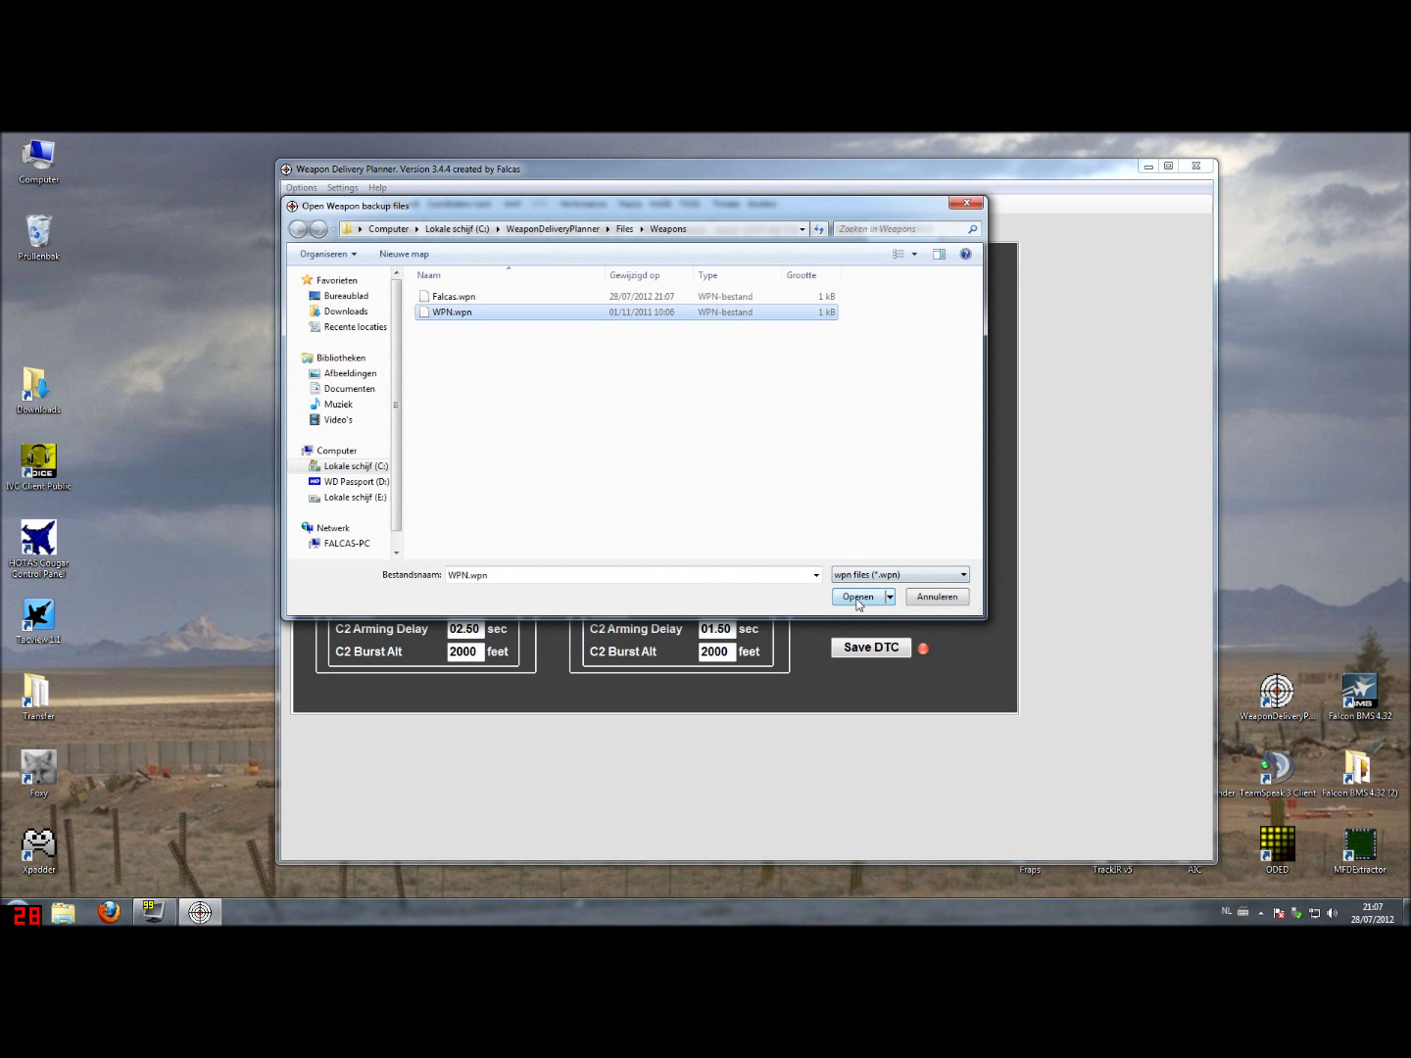
left_click(858, 596)
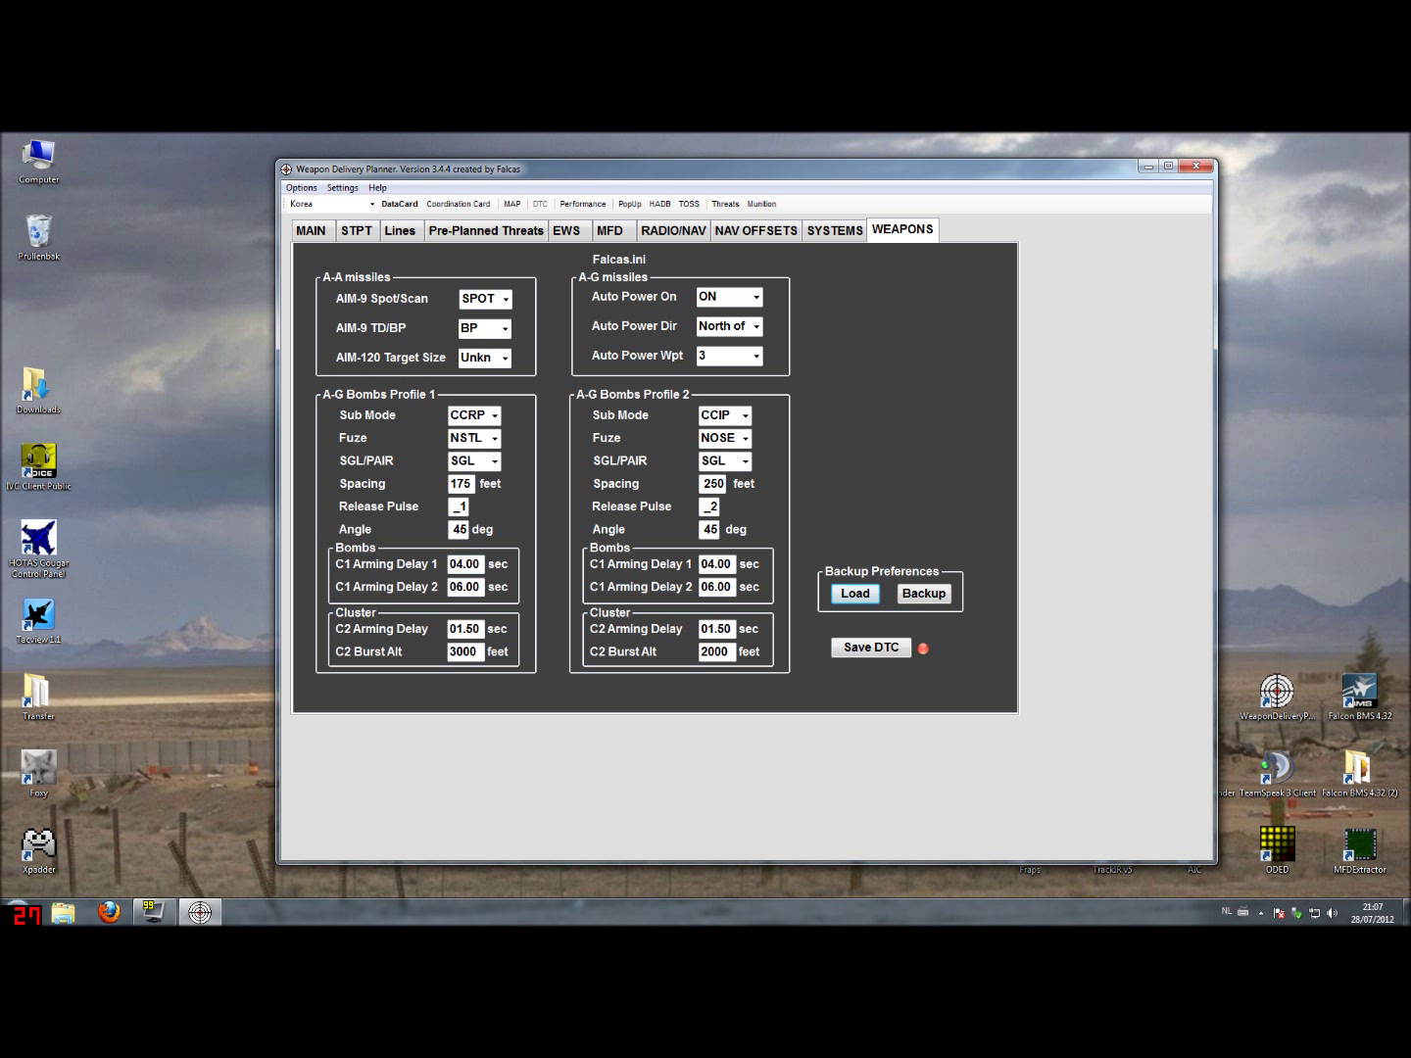
left_click(854, 595)
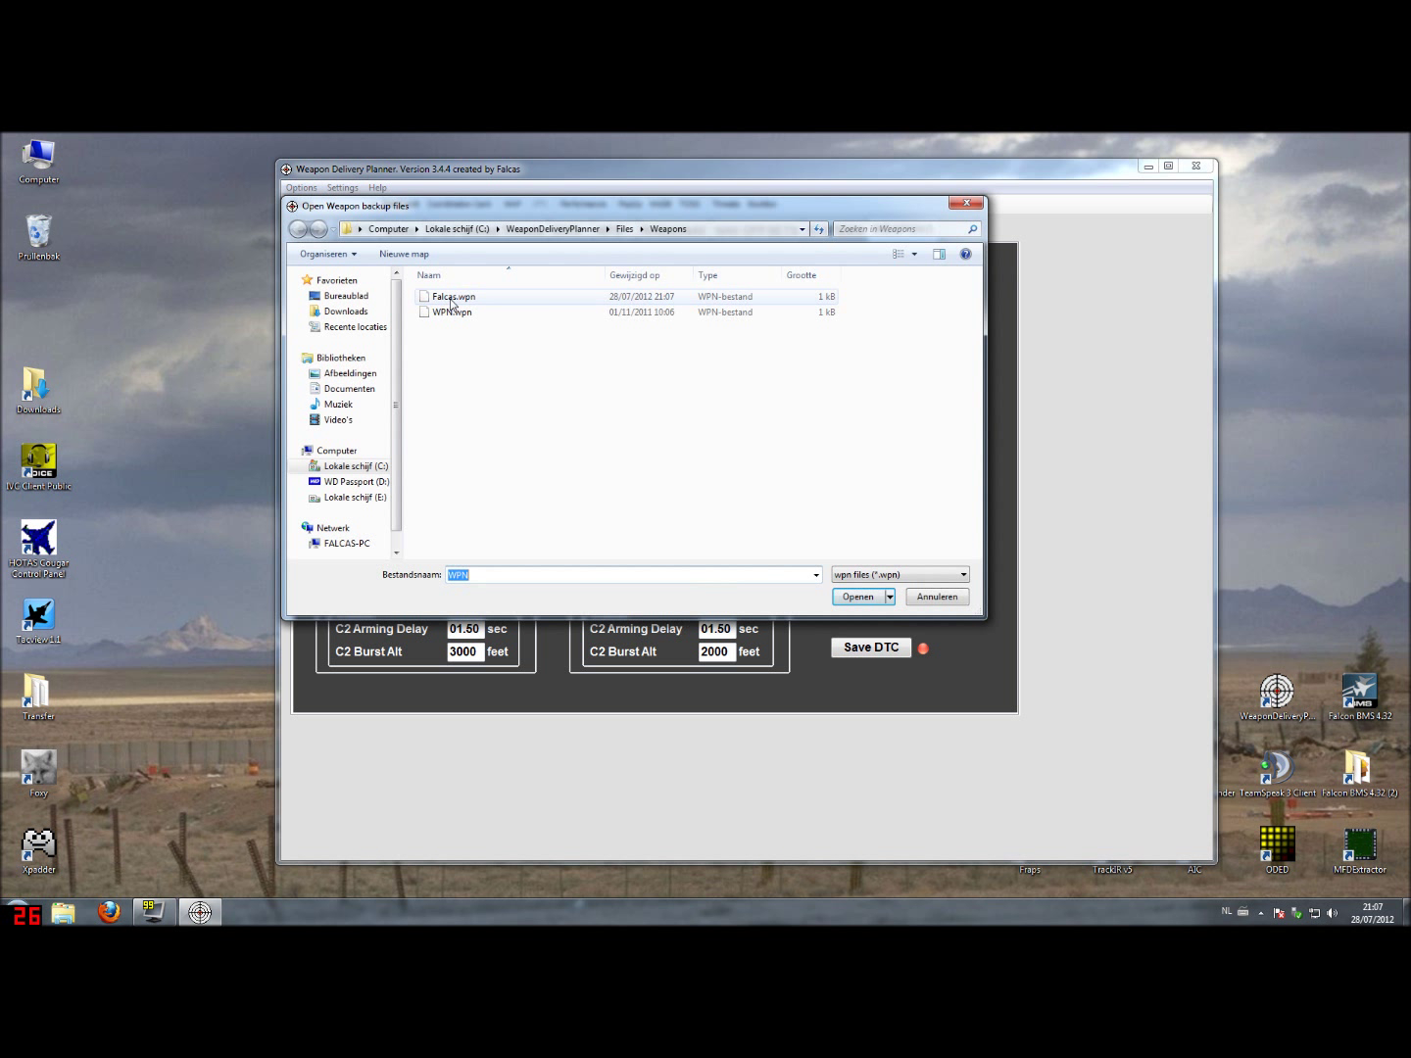
left_click(454, 297)
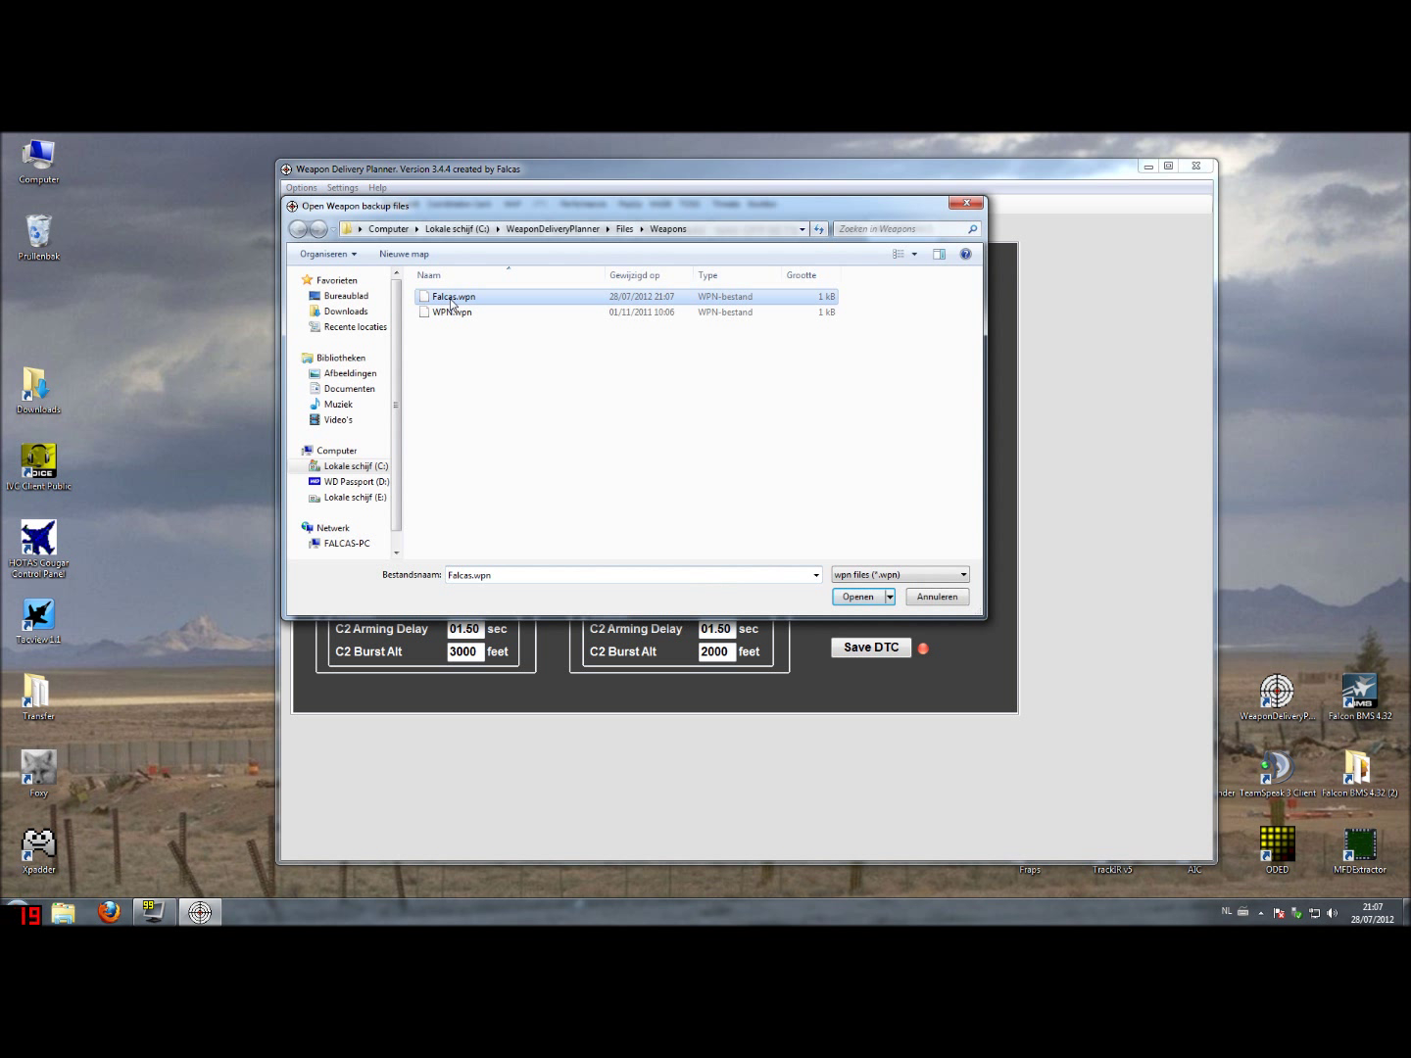
left_click(851, 596)
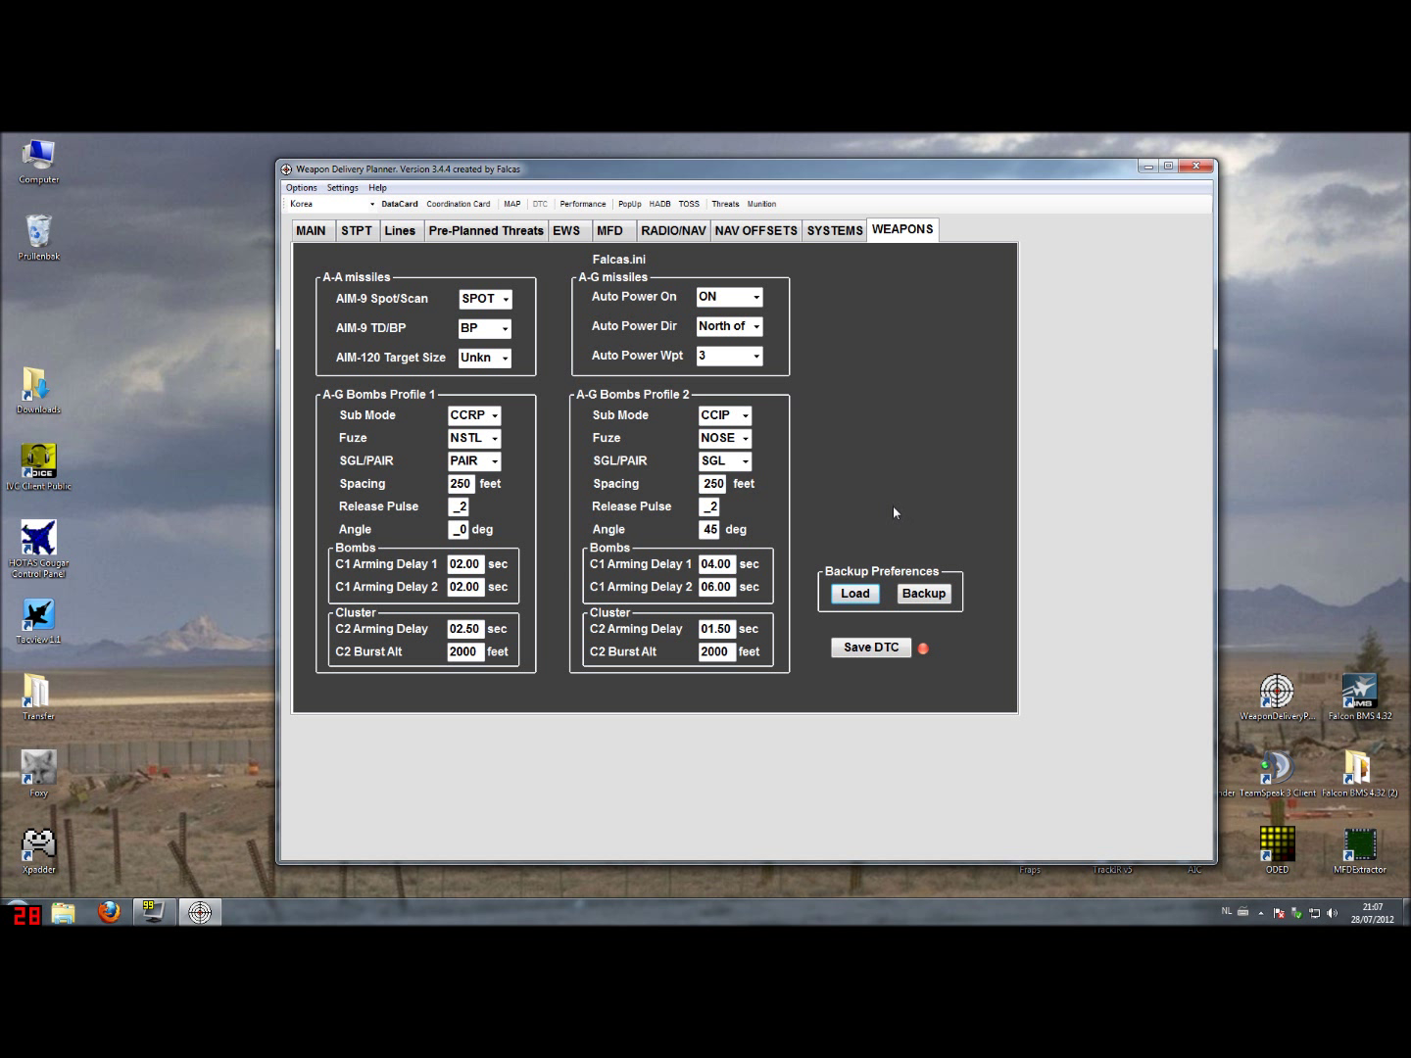
Step: Write the weapon settings to Falcas.ini with Save DTC and acknowledge the saved message
left_click(868, 651)
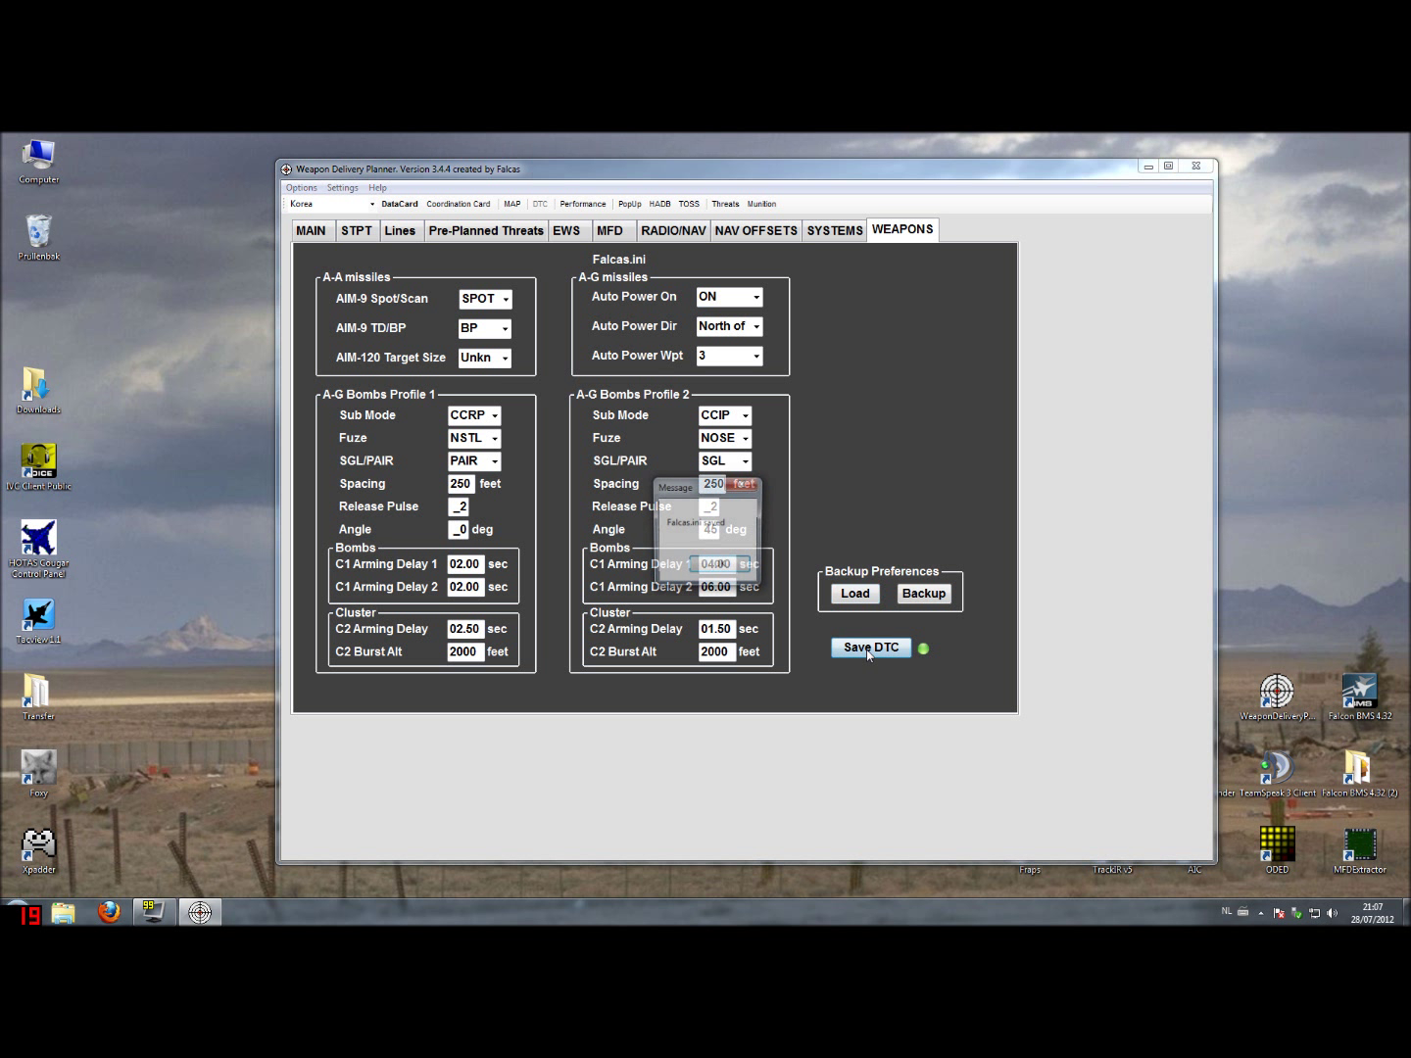
left_click(721, 568)
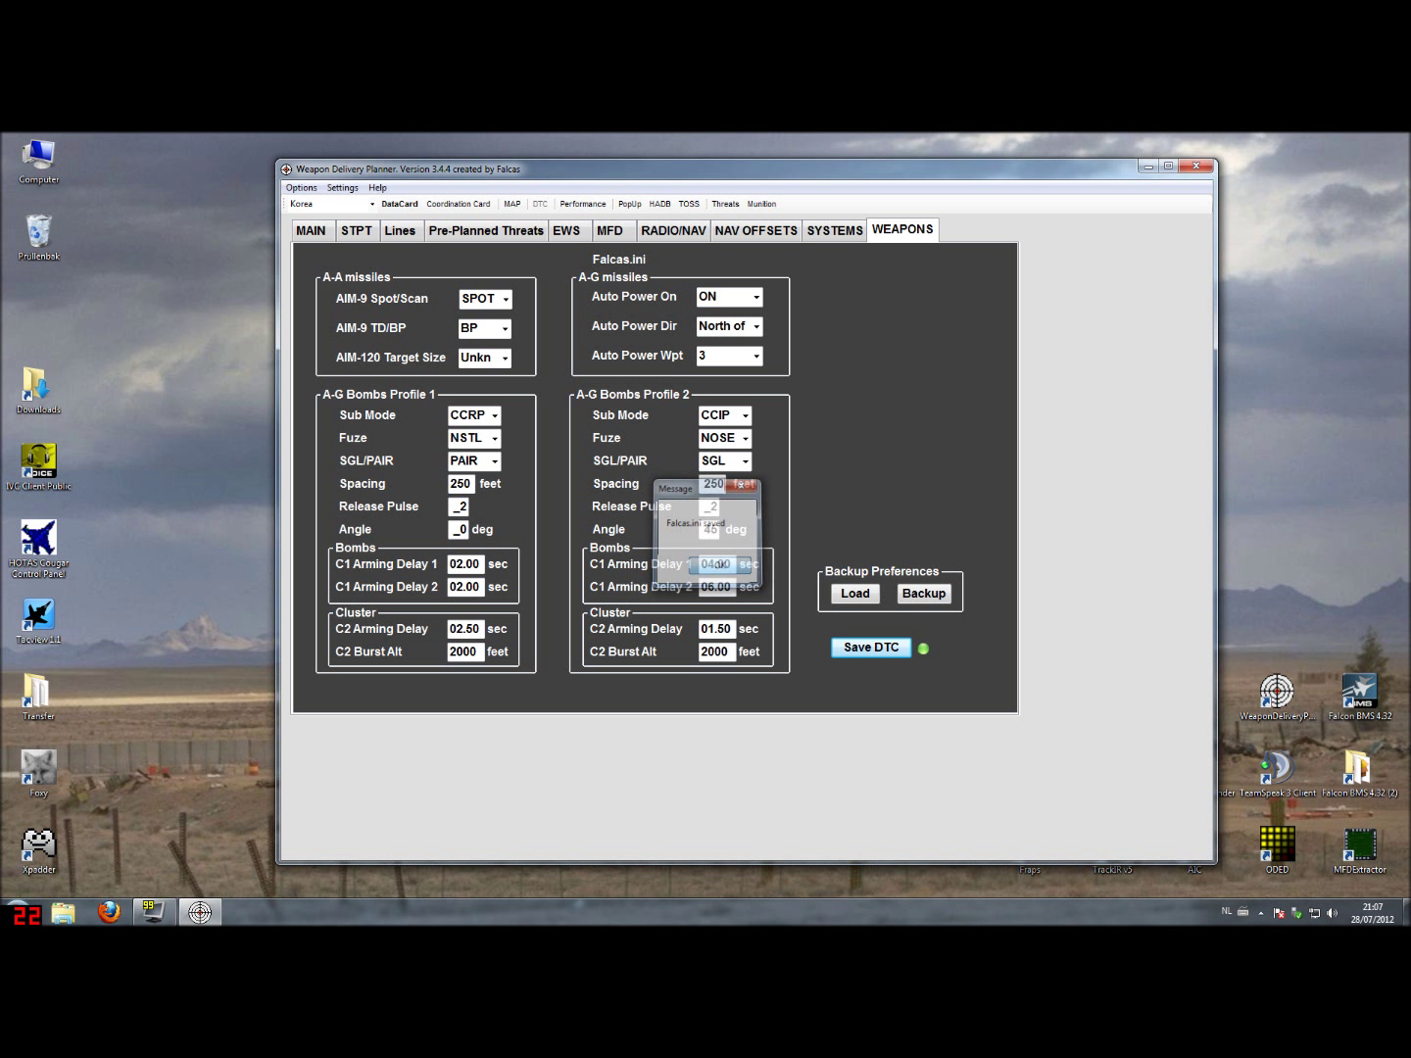